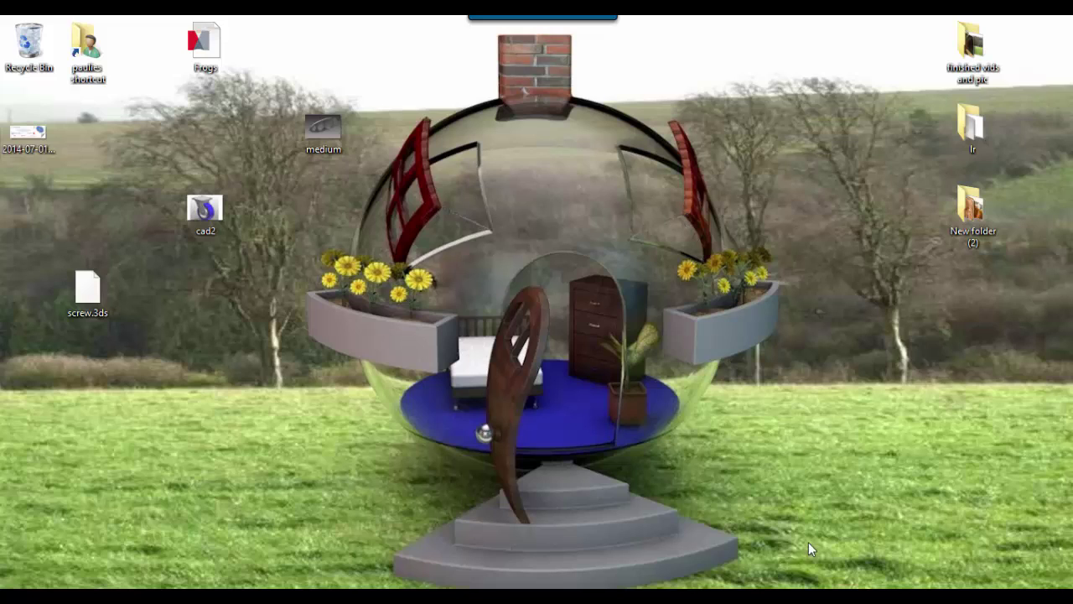
Switch to the open SolidWorks part Part1 and start a sketch on the Front Plane
mouse_move(816, 595)
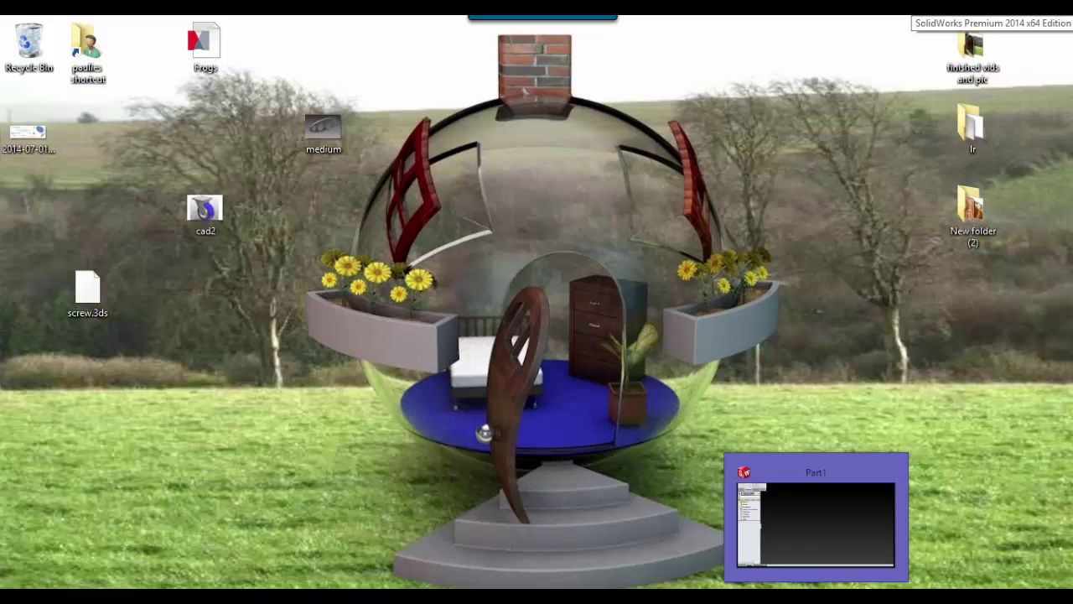
click(816, 595)
click(73, 234)
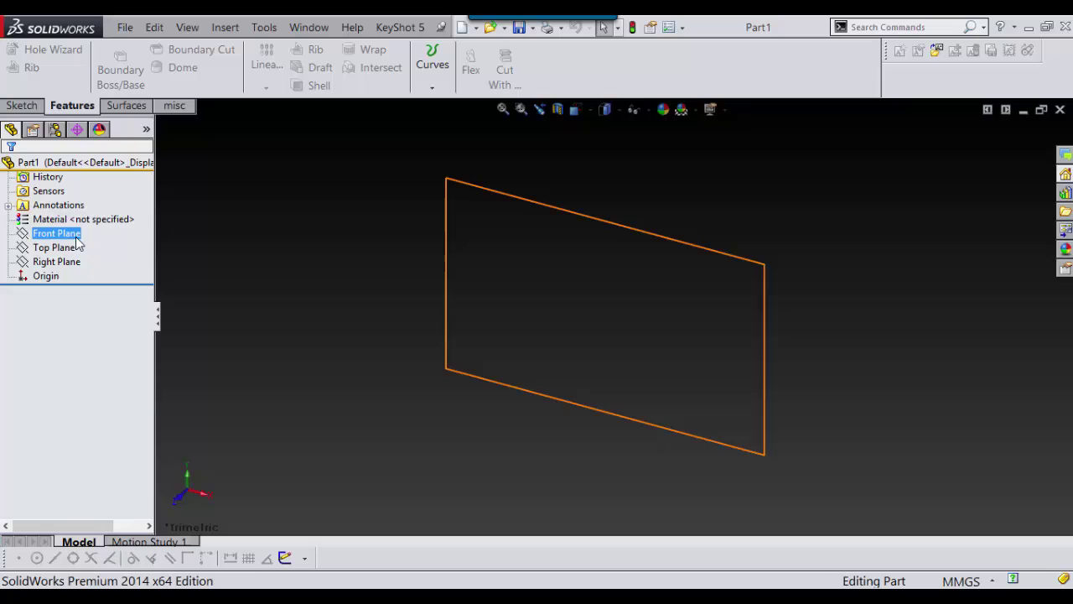
click(88, 215)
Sketch a circle about 144 mm in diameter and move its centre onto the origin
mouse_move(850, 246)
right_down()
mouse_move(898, 299)
mouse_move(948, 242)
right_up()
click(619, 317)
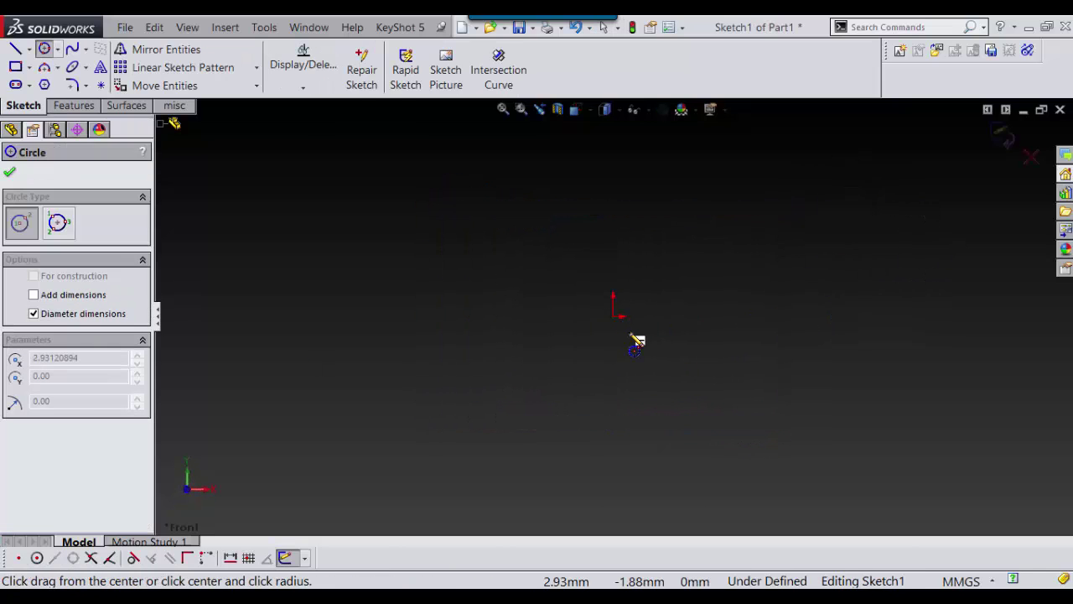
click(710, 423)
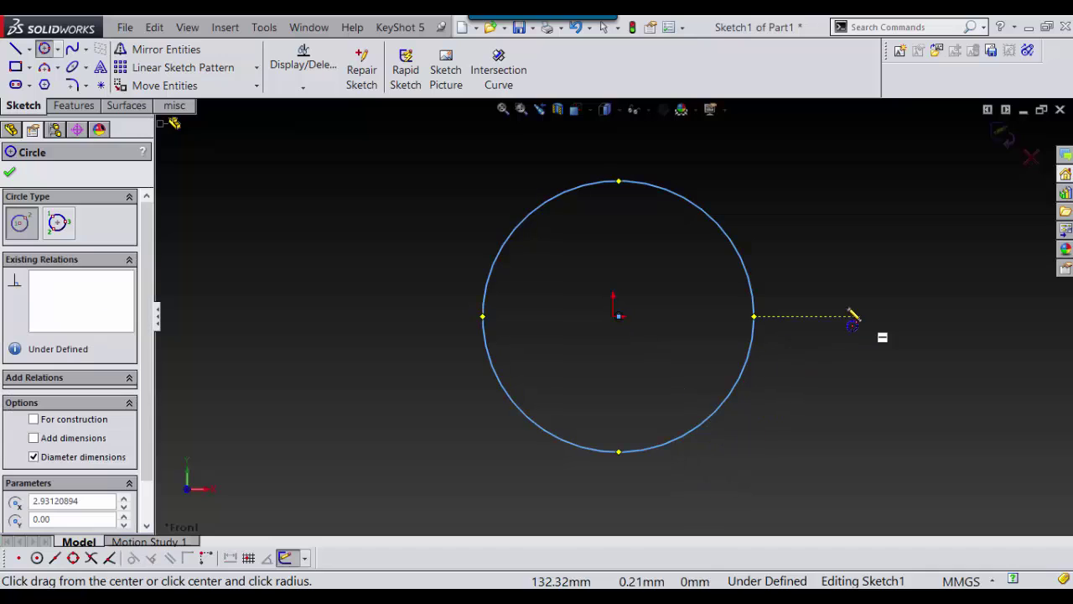
right_drag(860, 316, 796, 280)
key(Escape)
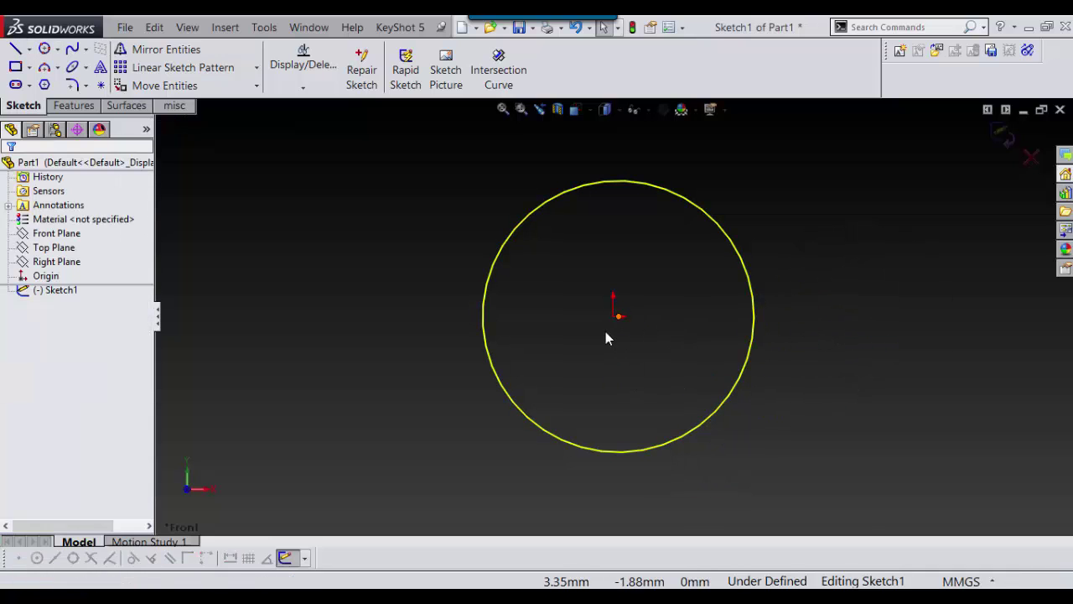
mouse_move(619, 319)
mouse_down()
mouse_move(627, 333)
mouse_move(613, 318)
mouse_up()
Draw a vertical construction line through the circle from its top quadrant point to its bottom quadrant point
right_drag(841, 311, 893, 356)
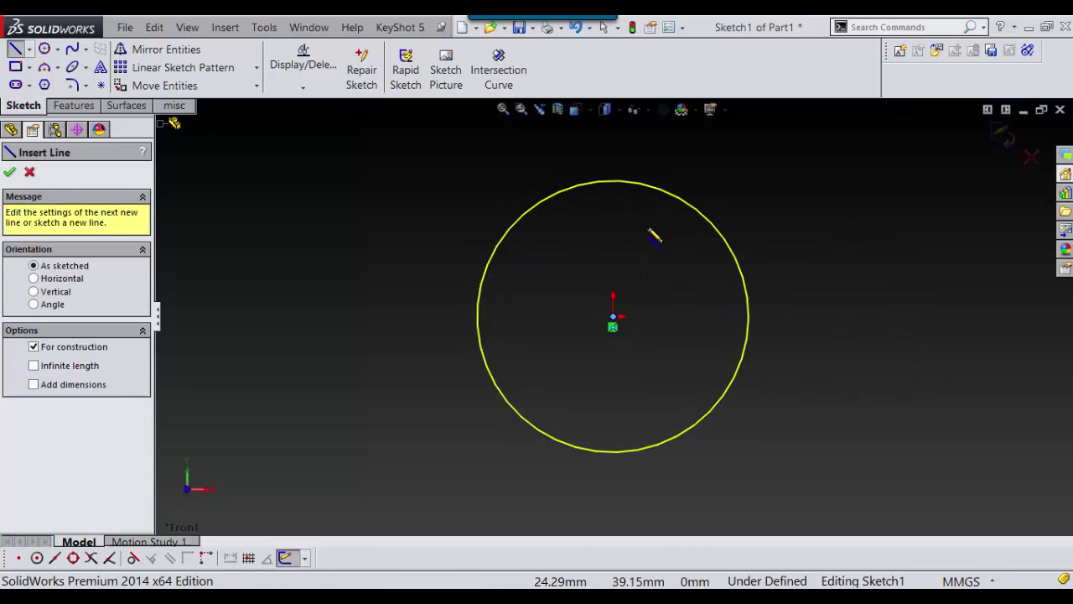
click(613, 182)
drag(623, 451, 613, 451)
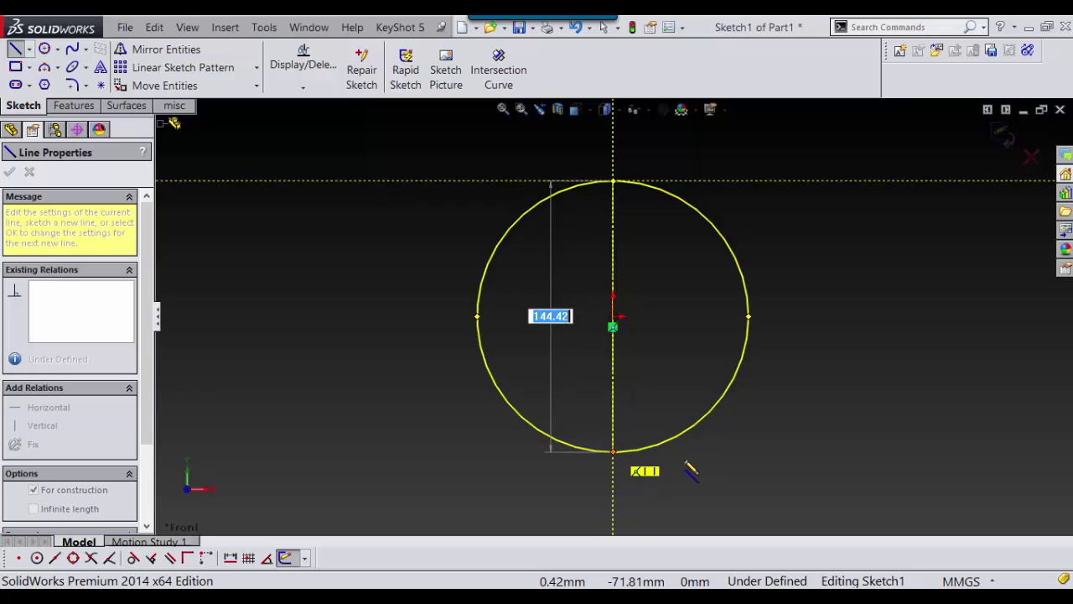
Trim away the left half of the circle beside the vertical centerline and exit the sketch
right_drag(890, 303, 828, 433)
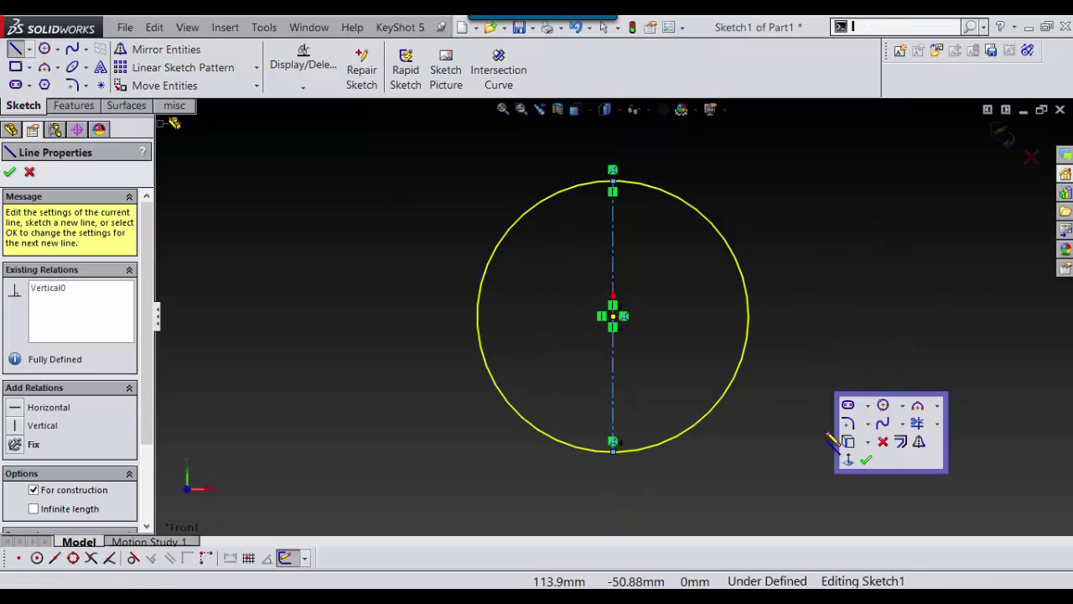
click(918, 422)
drag(568, 331, 469, 344)
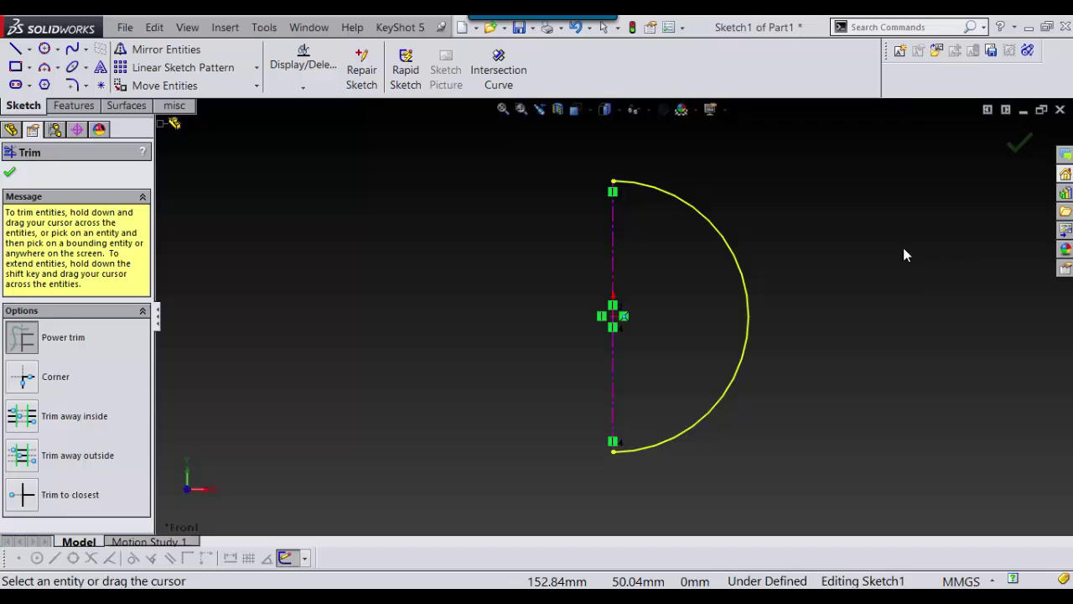
right_drag(898, 215, 830, 270)
click(882, 203)
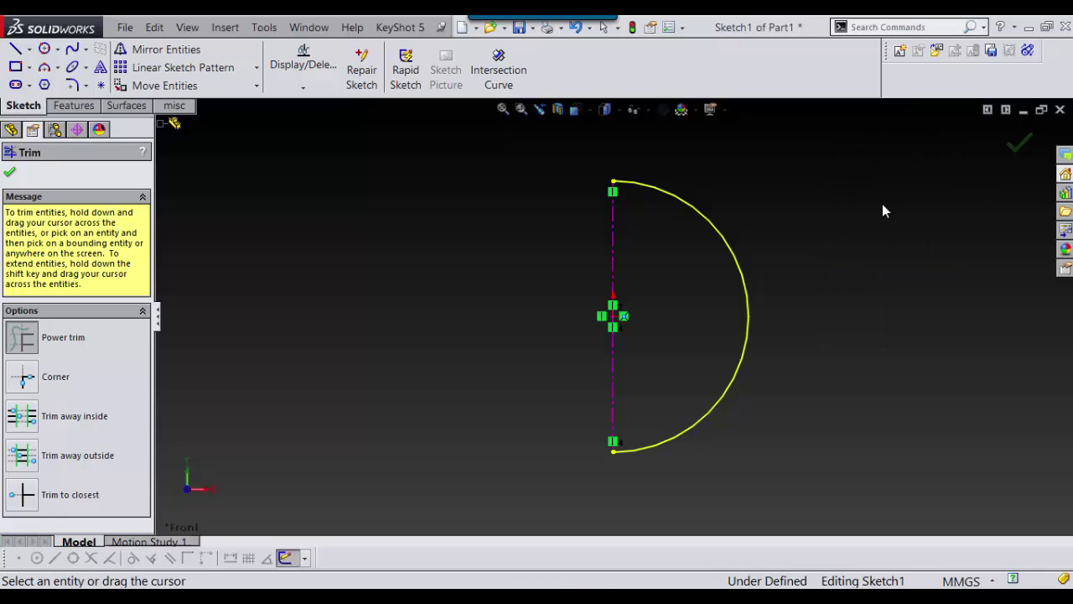
click(1018, 144)
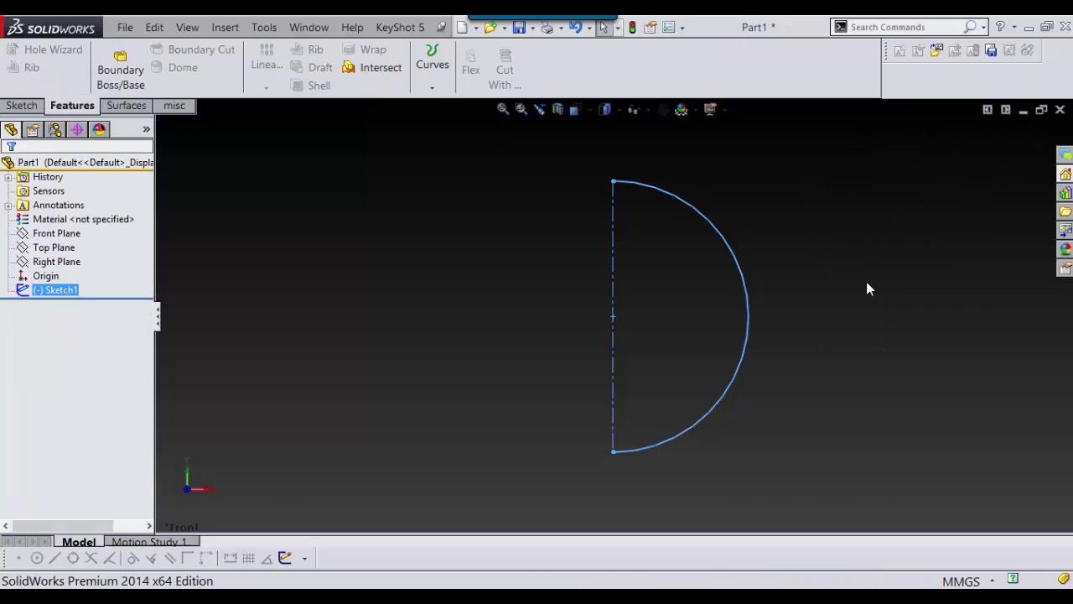
Revolve the semicircular arc as a surface through 360 degrees about the vertical construction line
key(s)
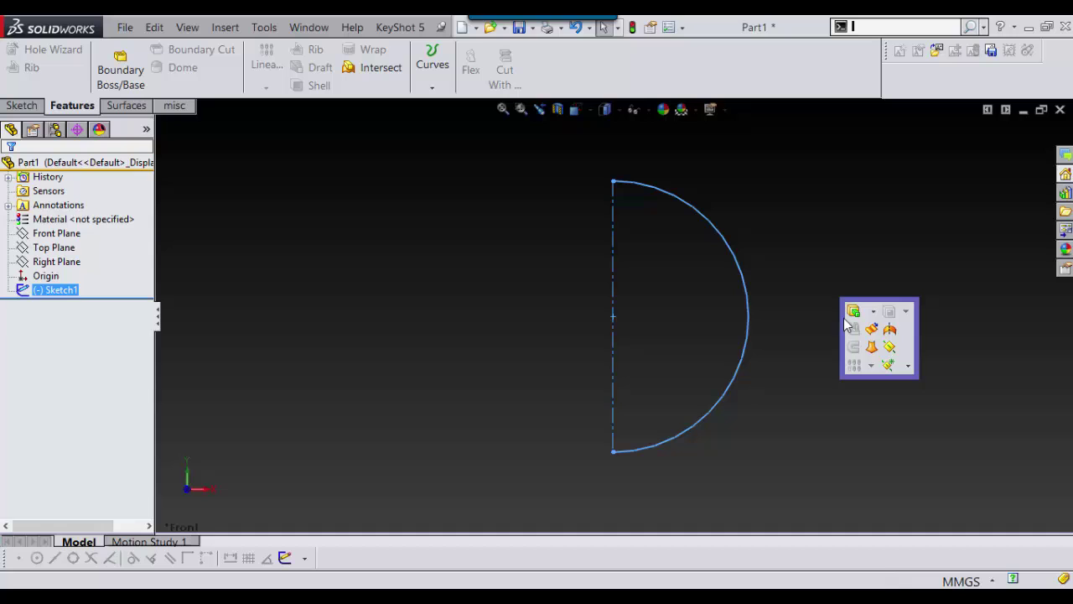
click(890, 329)
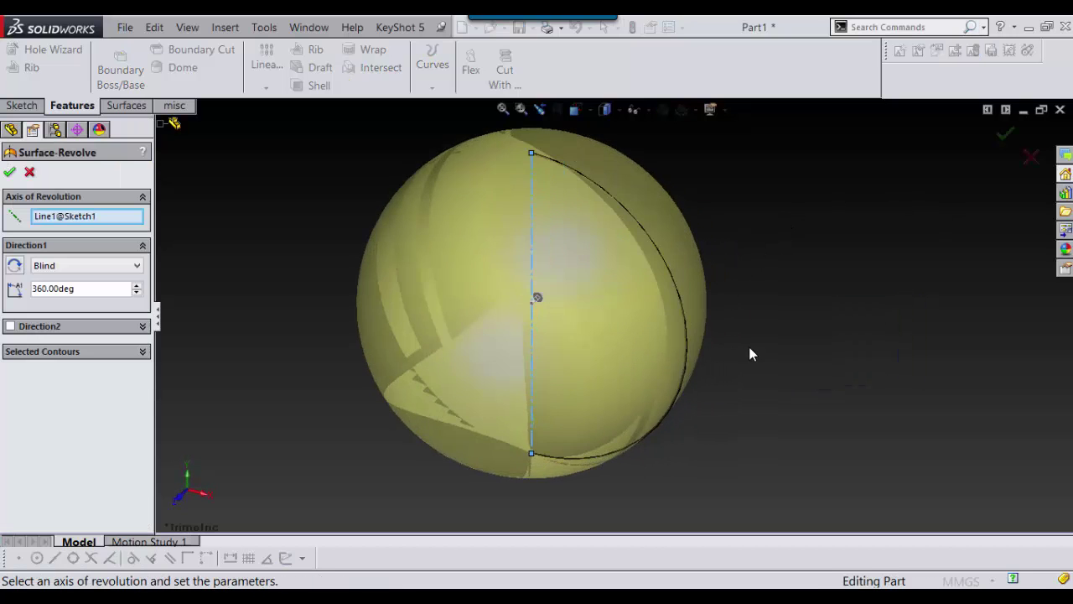
key(z)
key(z)
key(z)
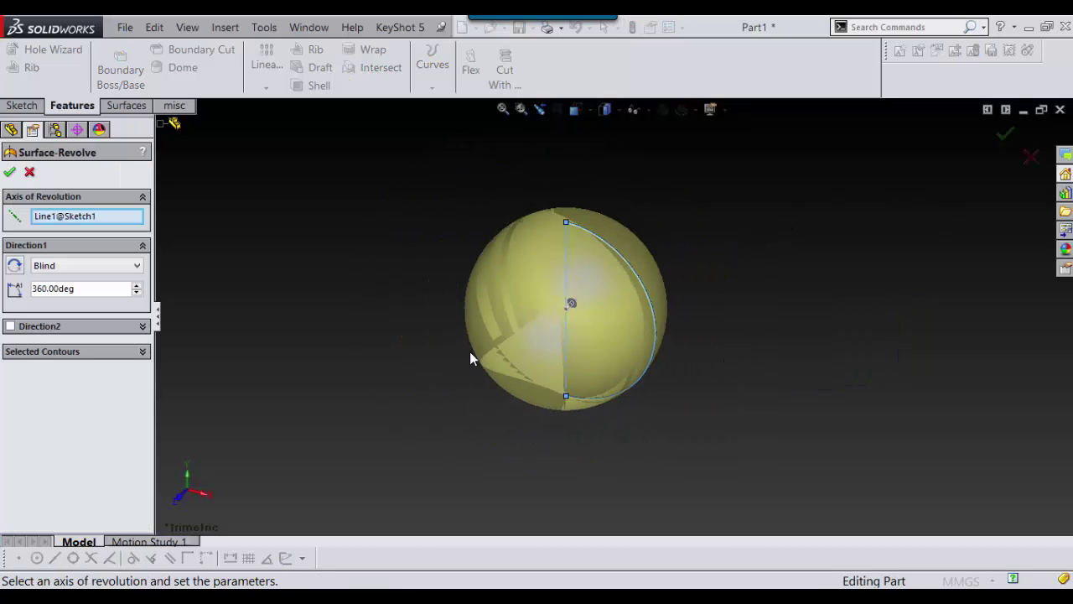
click(9, 172)
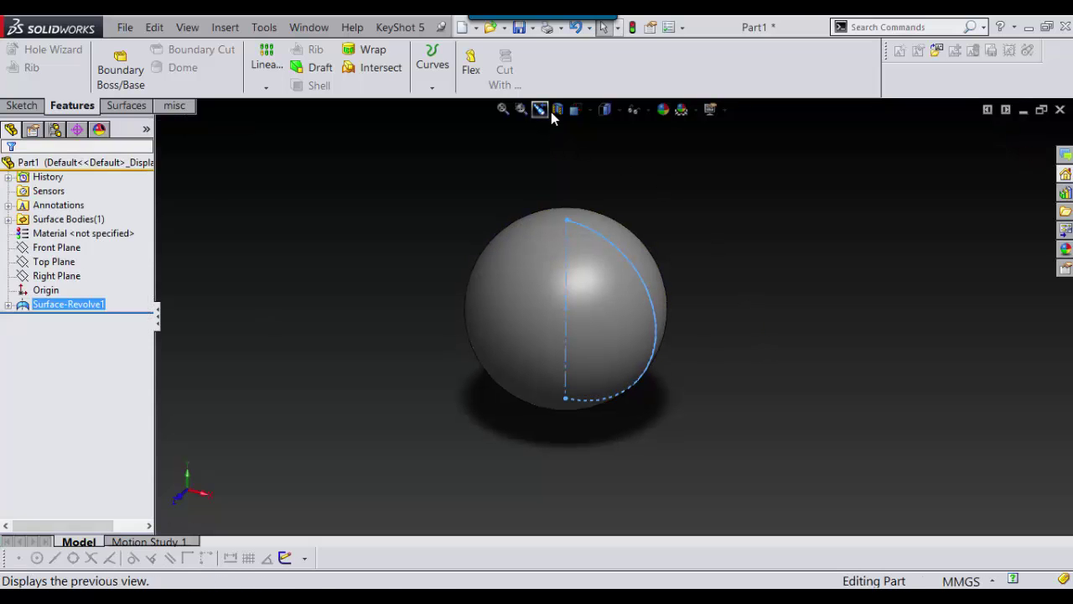
Cut a section view through the sphere along the Front Plane to look at its hollow inside
click(558, 110)
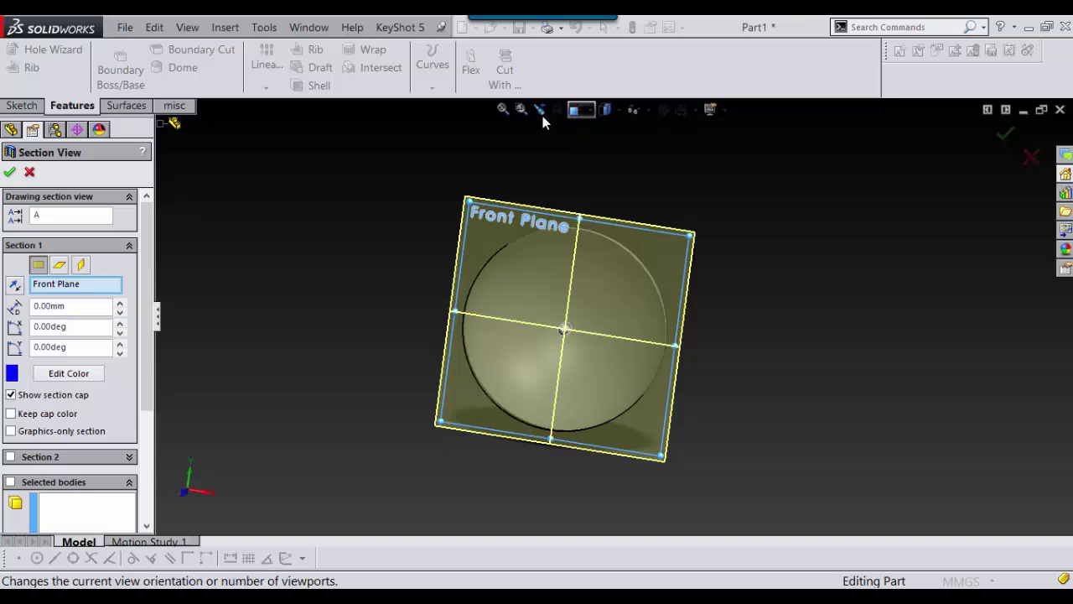
click(1004, 136)
scroll(553, 239, down, 4)
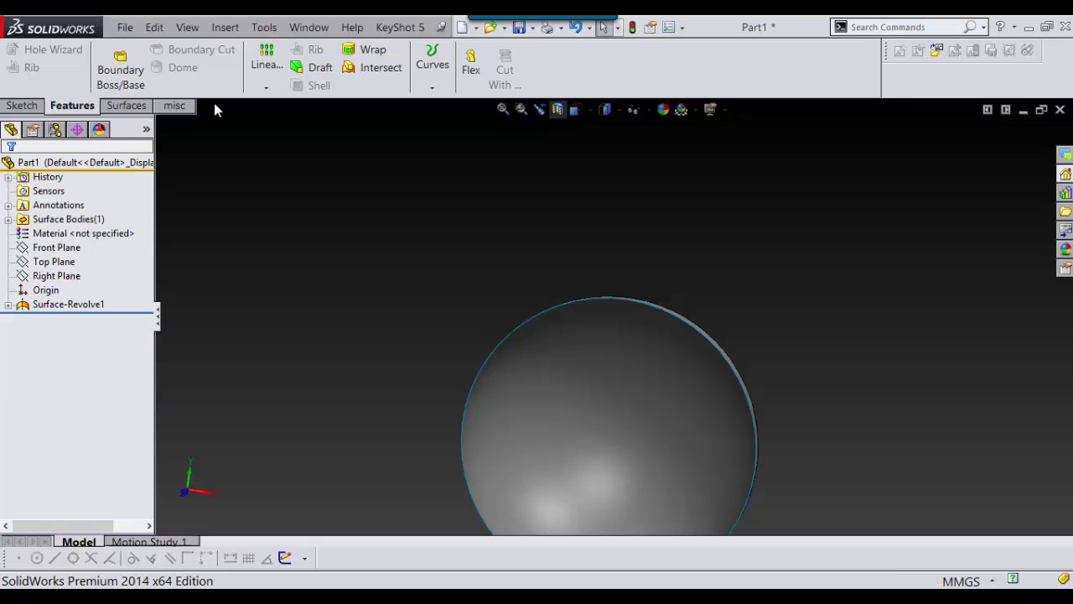
Thicken the revolved sphere surface to a 3 mm wall
click(125, 106)
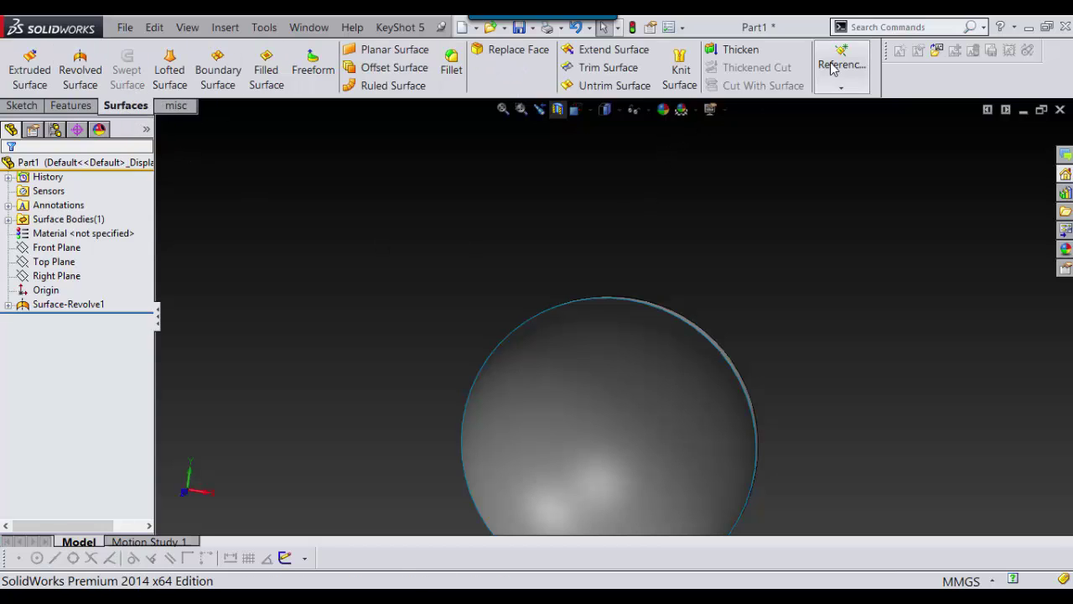
click(734, 50)
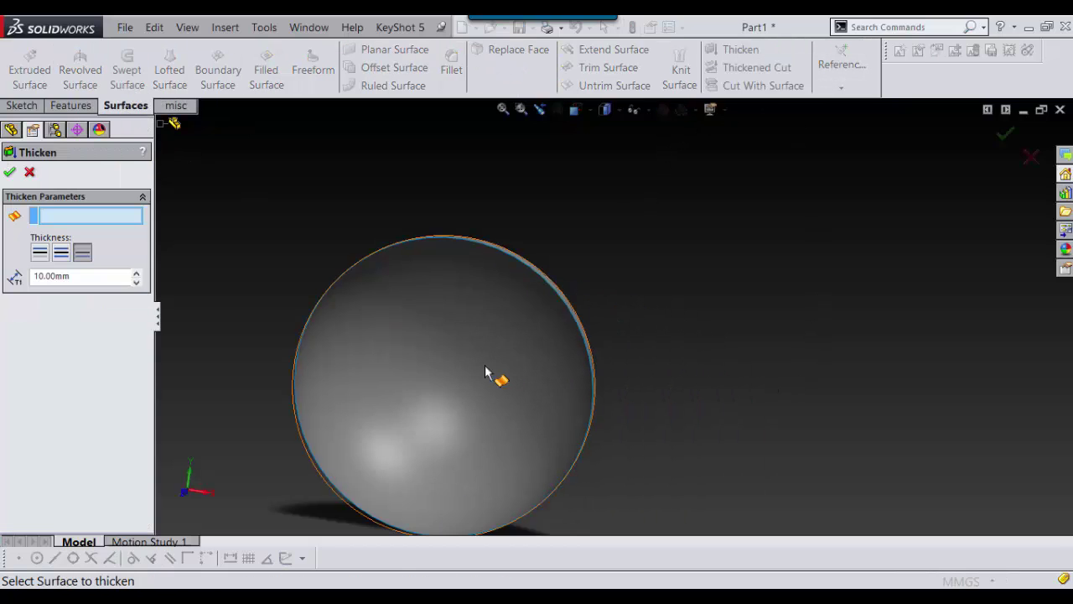
click(493, 380)
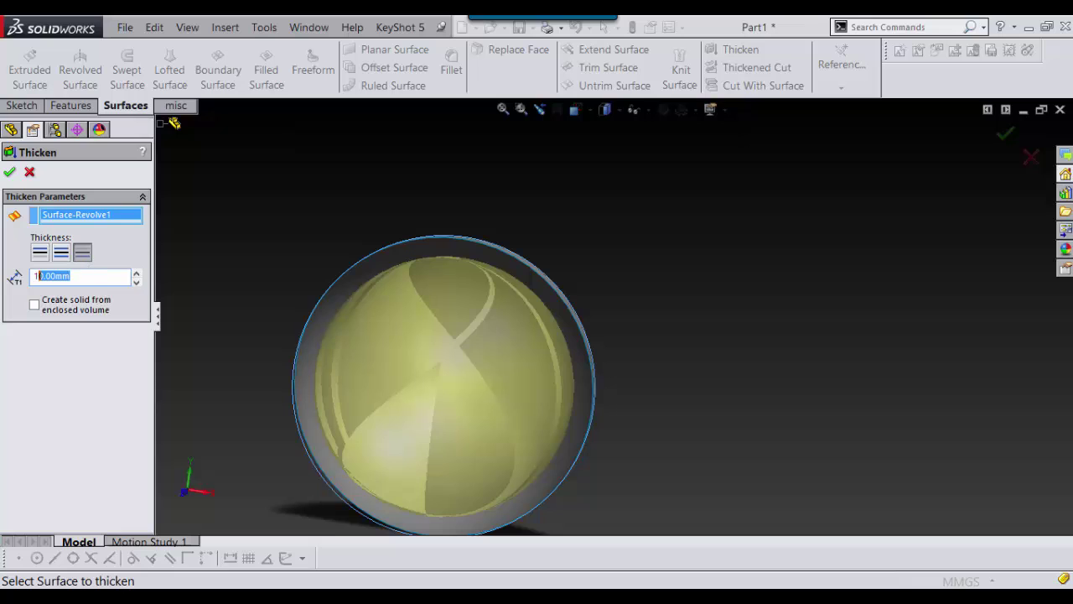
text(3)
key(Return)
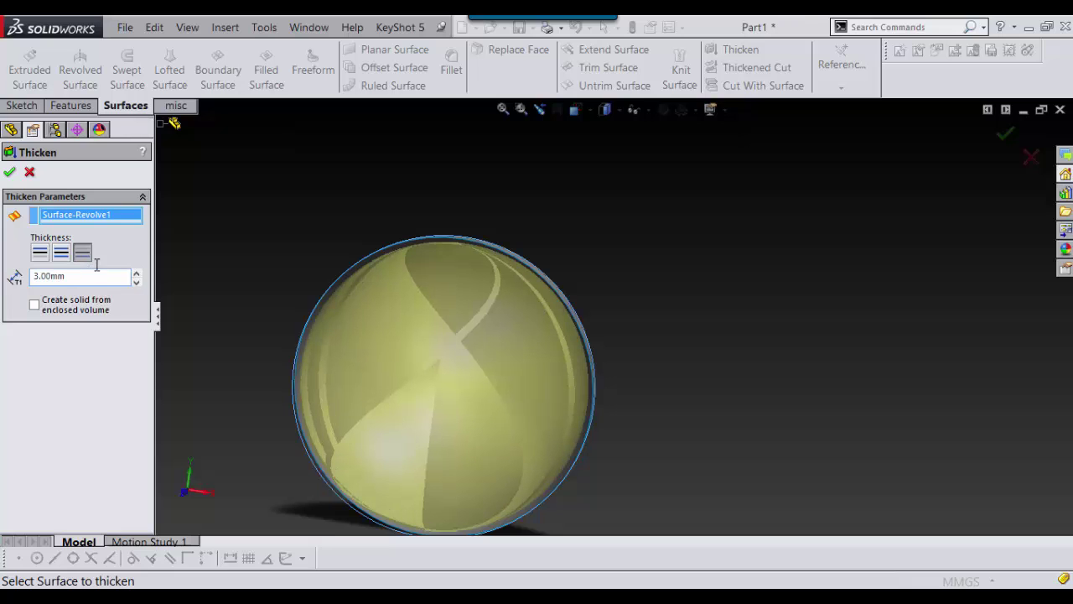
click(10, 173)
Examine the thickened wall of the sectioned sphere and turn off the section view
scroll(534, 381, up, 4)
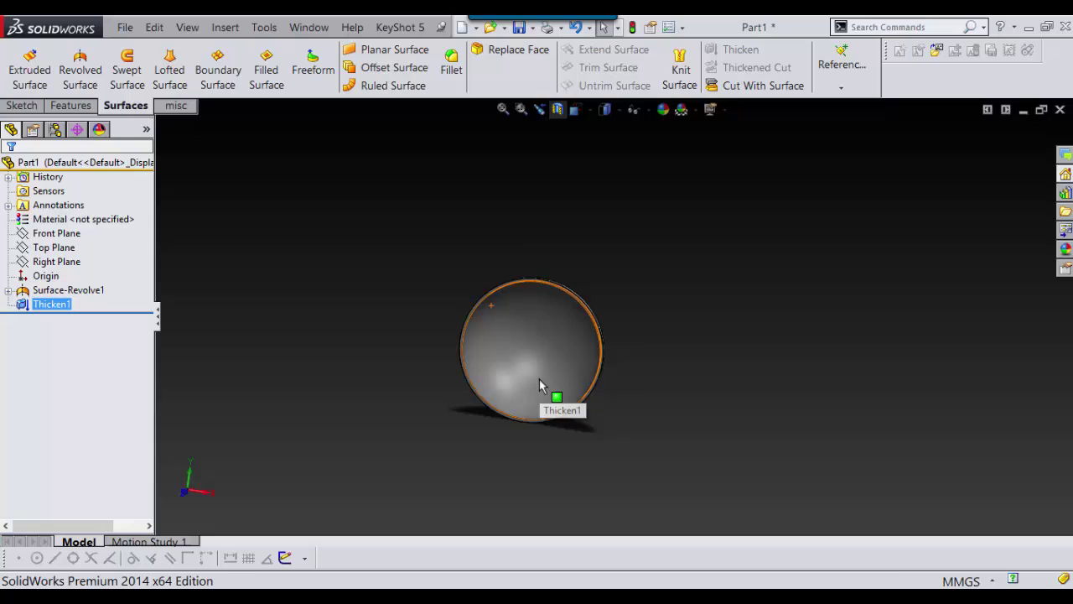
scroll(530, 372, down, 2)
middle_drag(530, 372, 532, 295)
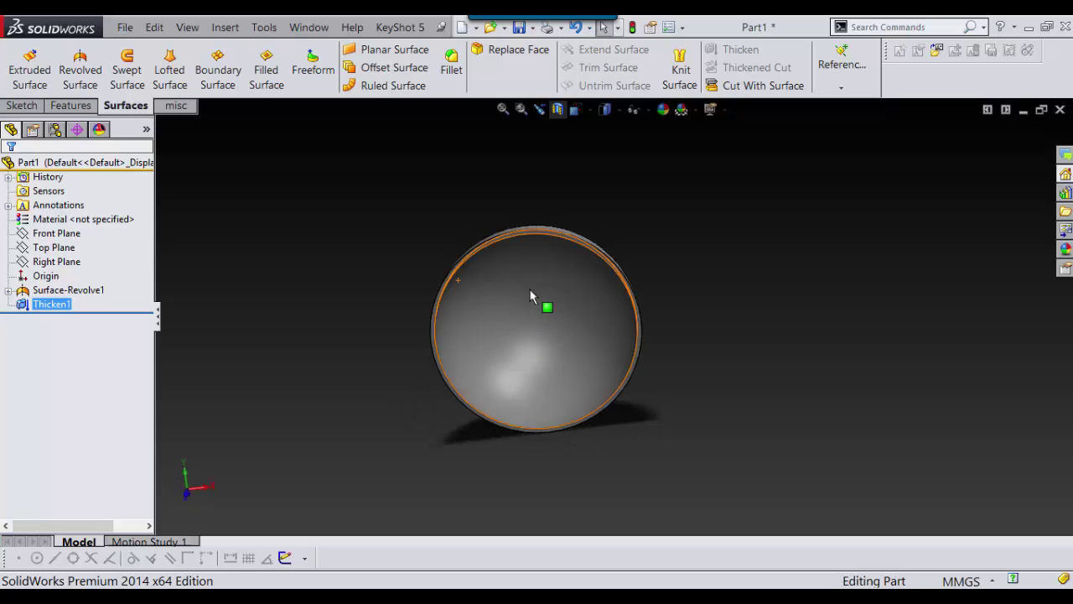
scroll(537, 289, down, 2)
click(561, 112)
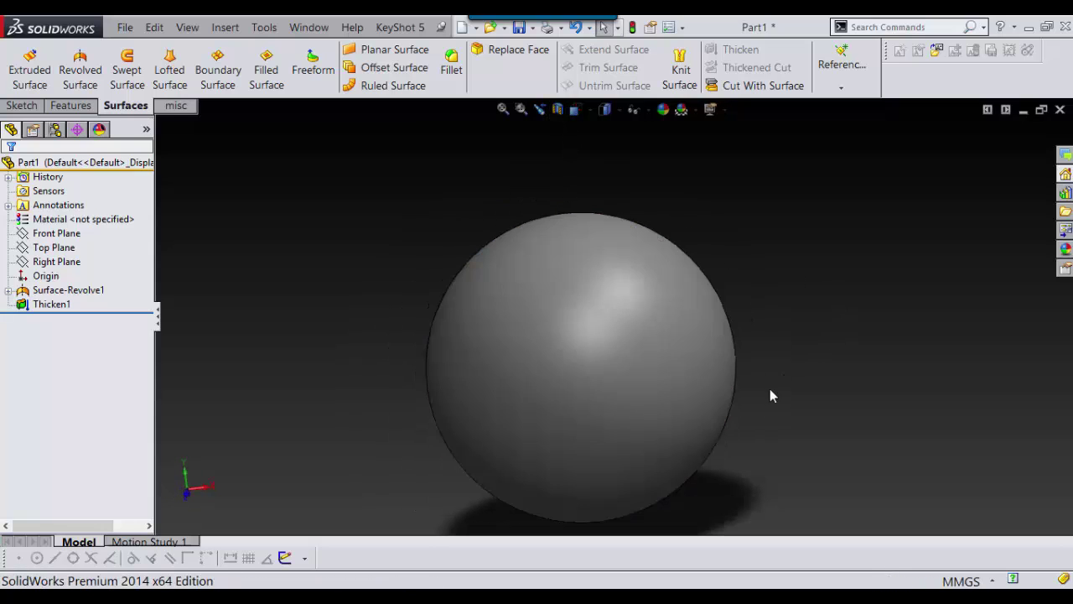
middle_drag(770, 389, 823, 358)
scroll(712, 413, up, 2)
scroll(710, 410, down, 1)
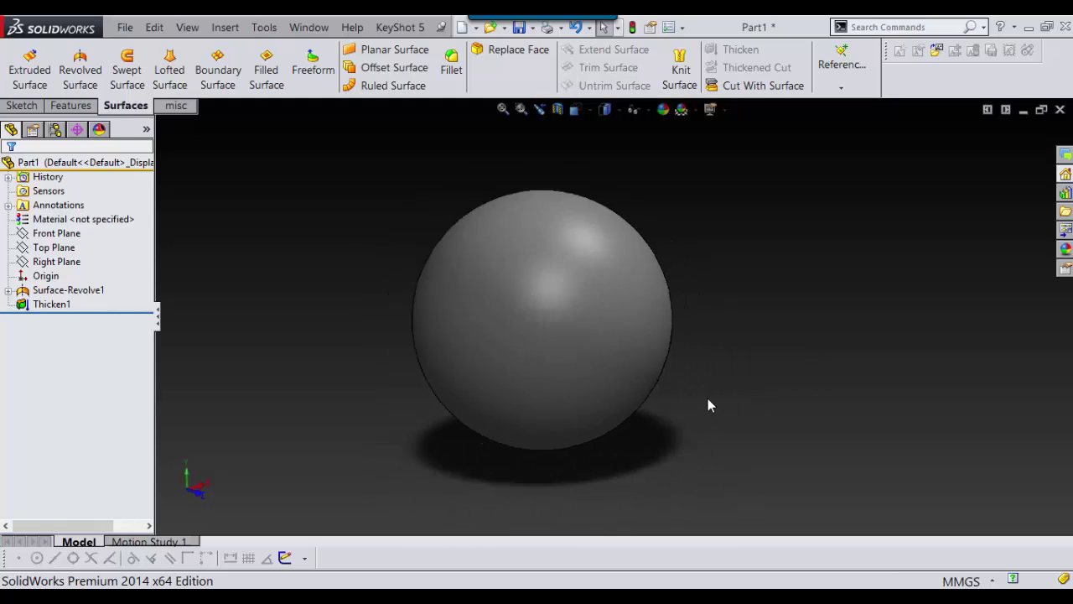
scroll(708, 398, up, 1)
scroll(572, 305, down, 2)
scroll(756, 310, up, 2)
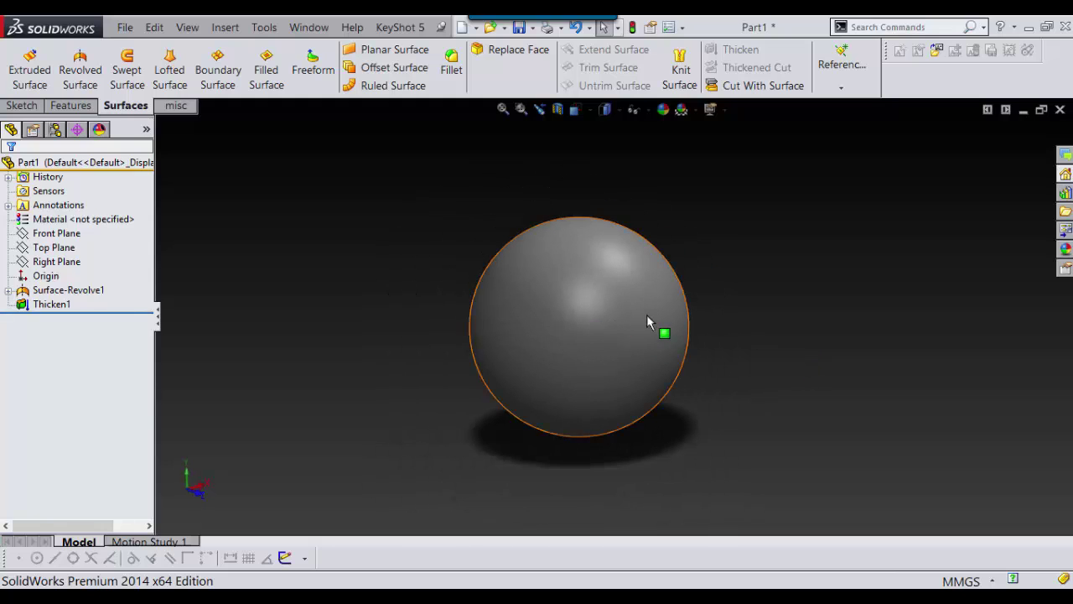
middle_drag(647, 322, 711, 321)
Start a sketch on the Right Plane and enlarge the plane's displayed border around the sphere
click(56, 262)
key(Up)
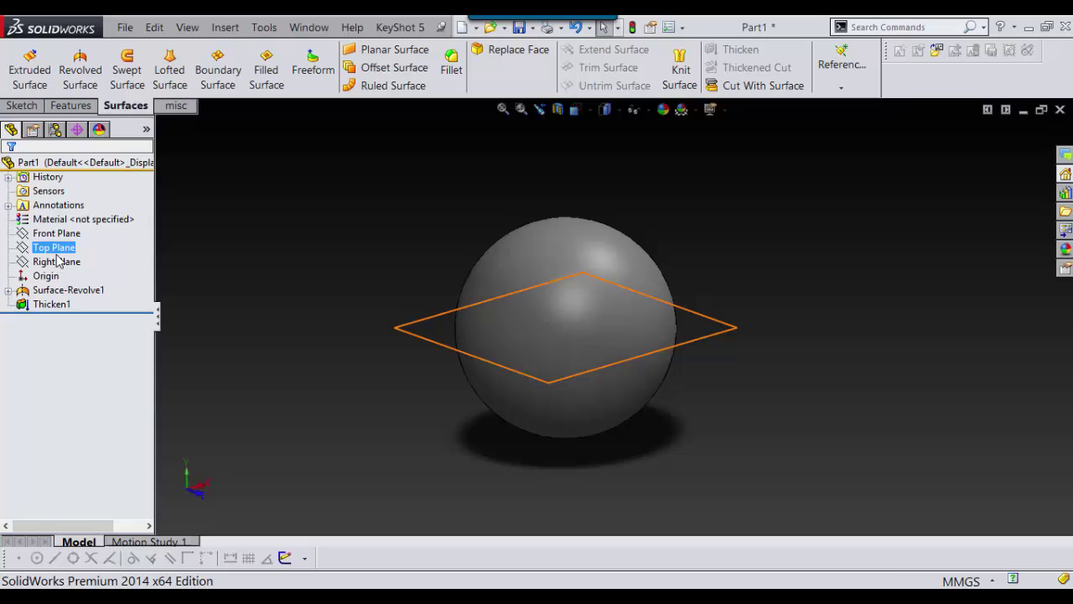
click(56, 261)
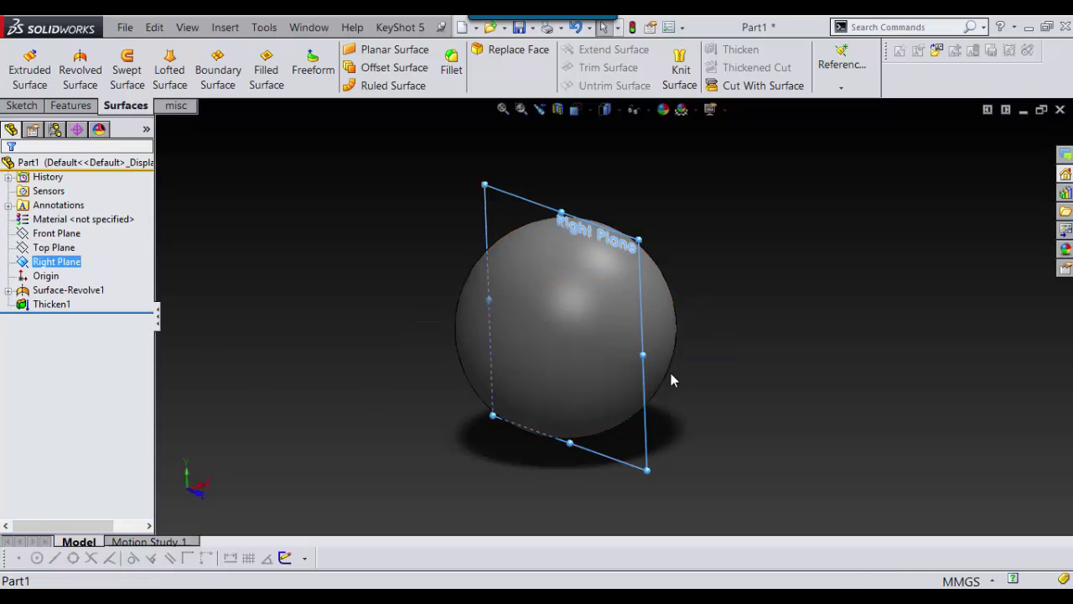
middle_drag(670, 380, 726, 349)
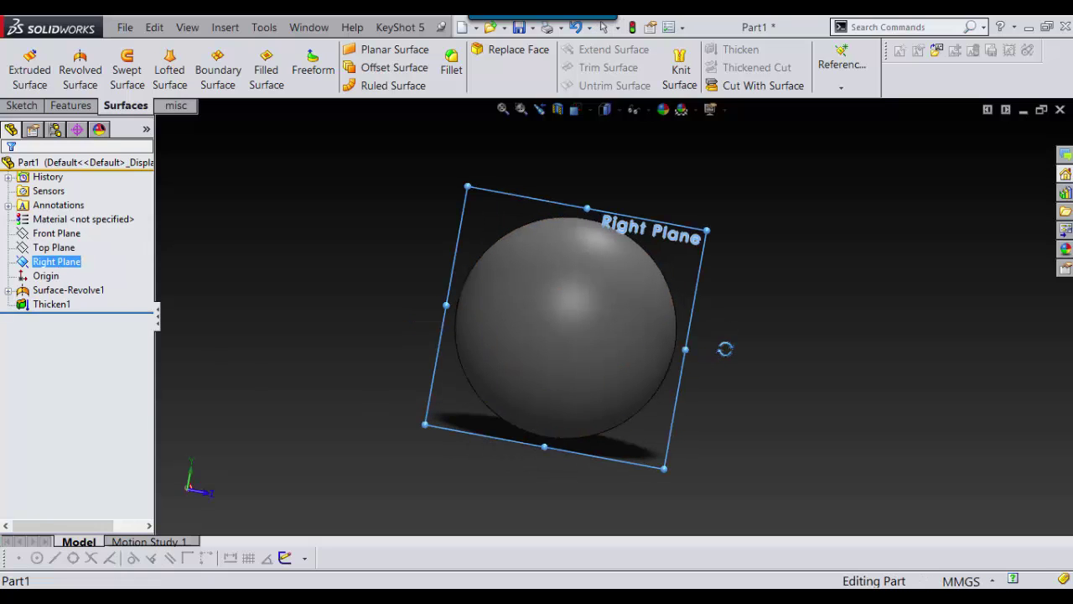
click(703, 257)
click(762, 206)
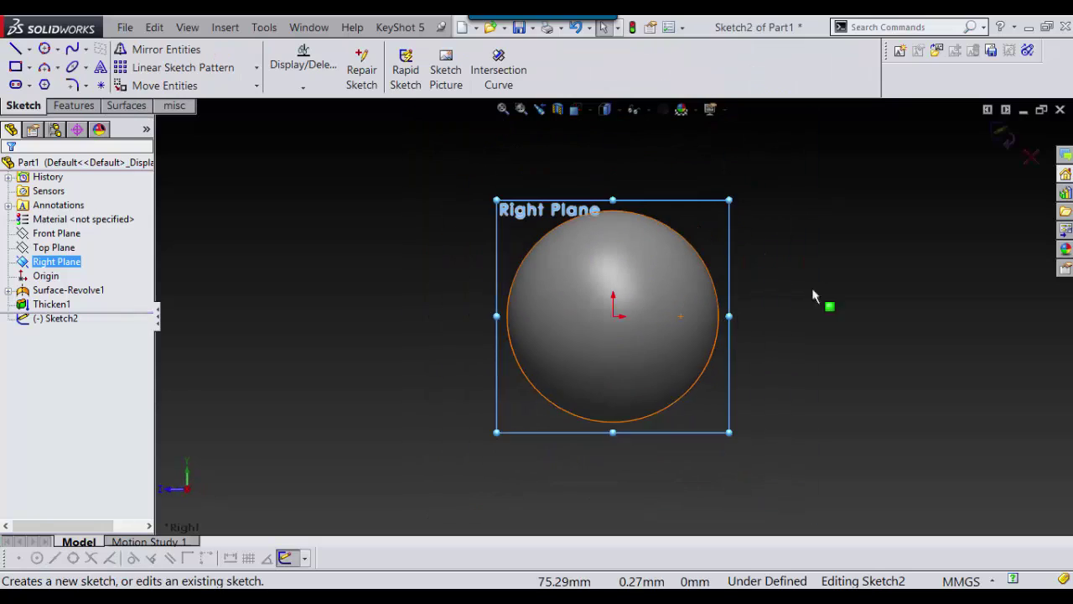
scroll(842, 243, down, 2)
scroll(796, 252, up, 2)
drag(653, 224, 772, 158)
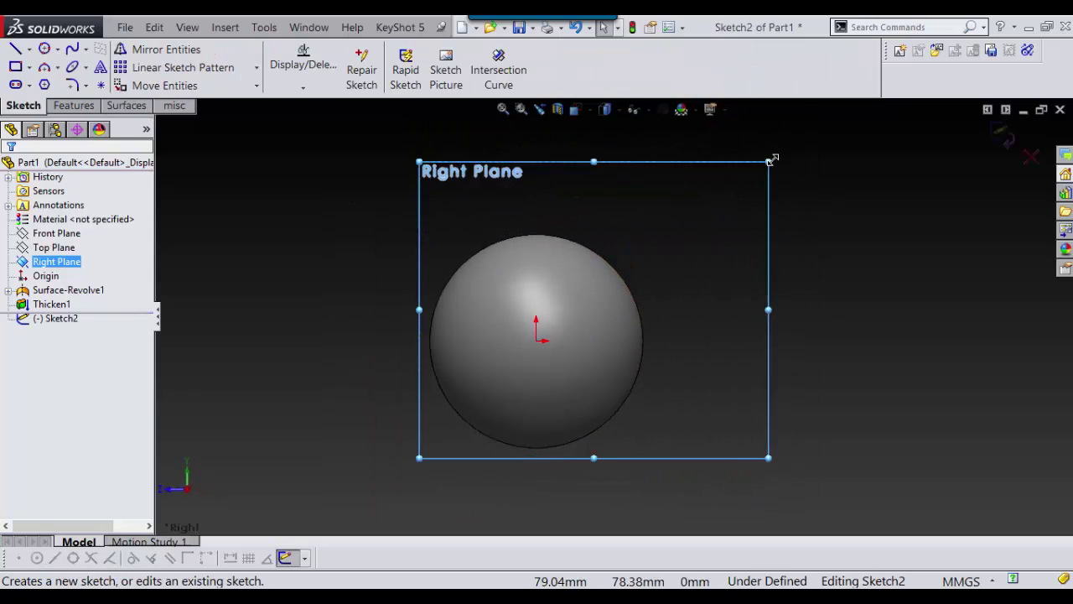
Draw two construction lines from the origin: one slanting up and right past the sphere, one horizontal to the right, about 137 mm long
right_drag(824, 245, 851, 262)
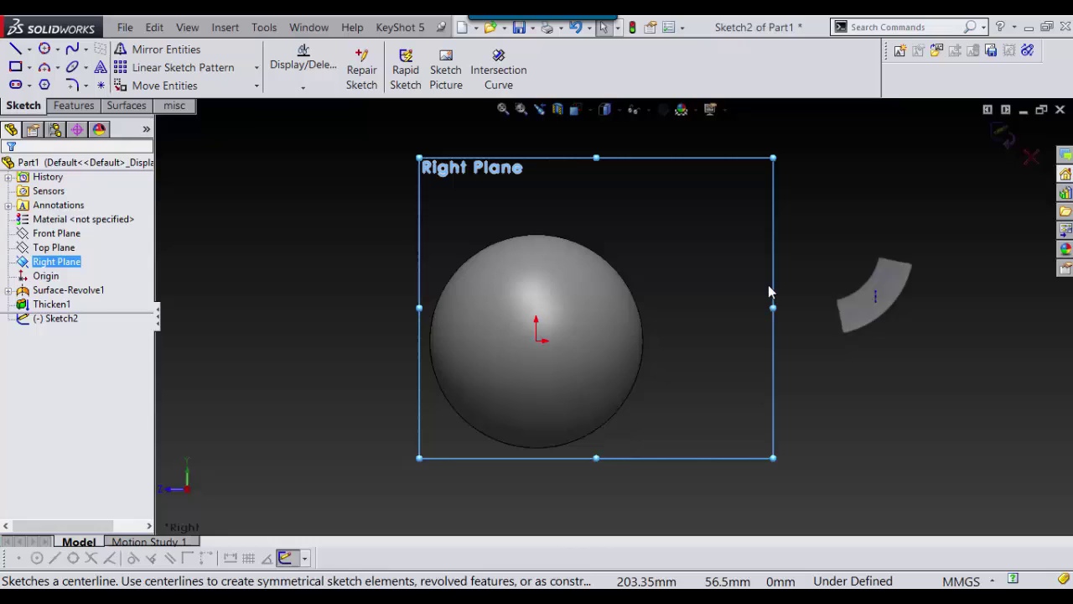
mouse_move(537, 341)
mouse_down()
mouse_move(642, 221)
mouse_move(651, 189)
mouse_up()
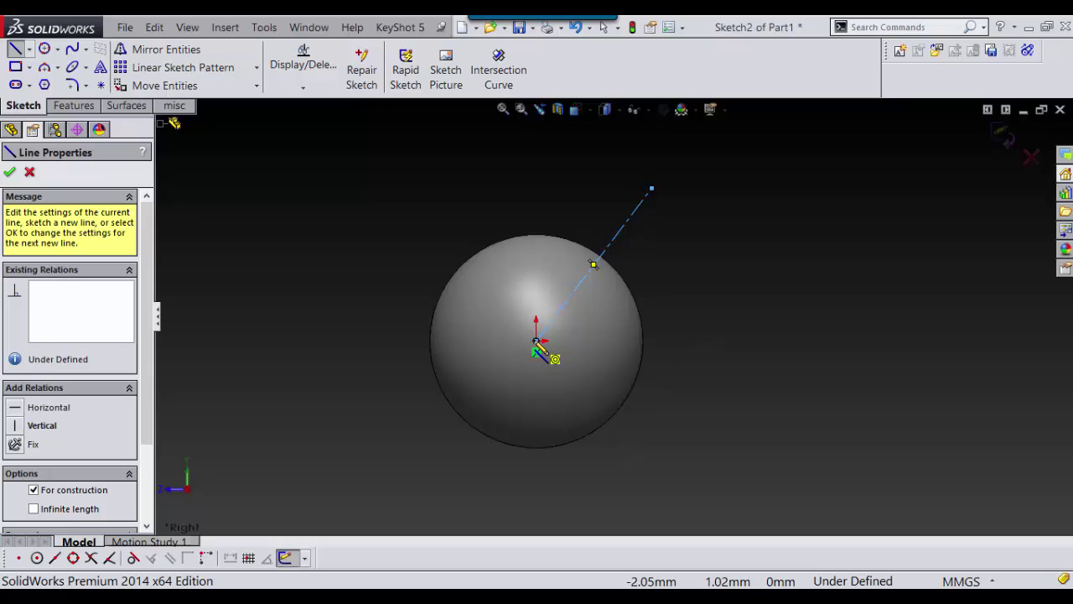
mouse_move(536, 341)
mouse_down()
mouse_move(673, 370)
mouse_move(741, 356)
mouse_move(739, 342)
mouse_up()
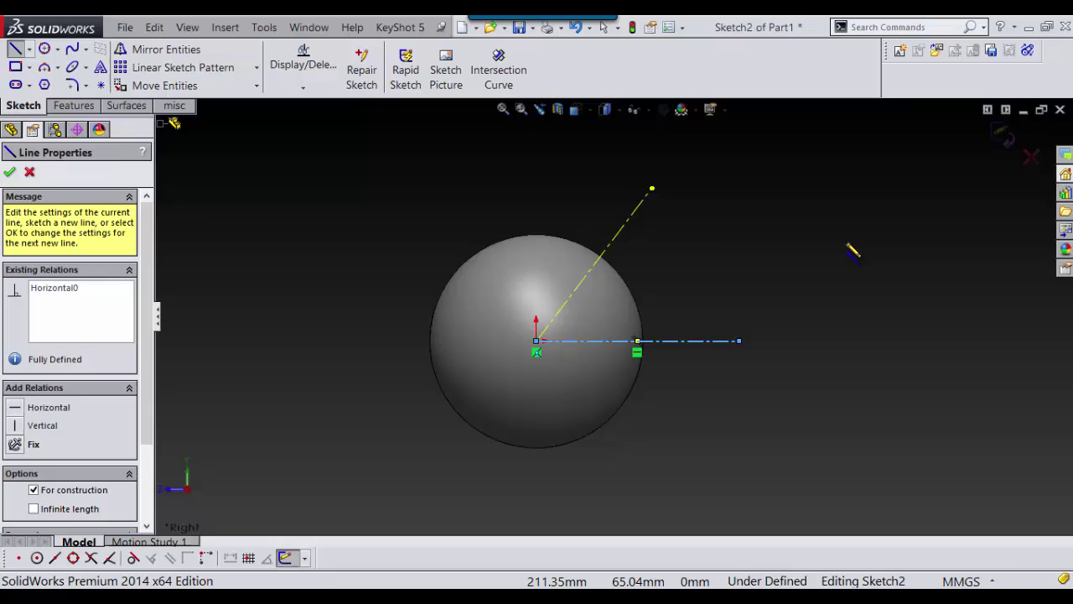
key(Escape)
Delete the horizontal construction line and close the sketch, keeping only the slanted construction line
click(686, 342)
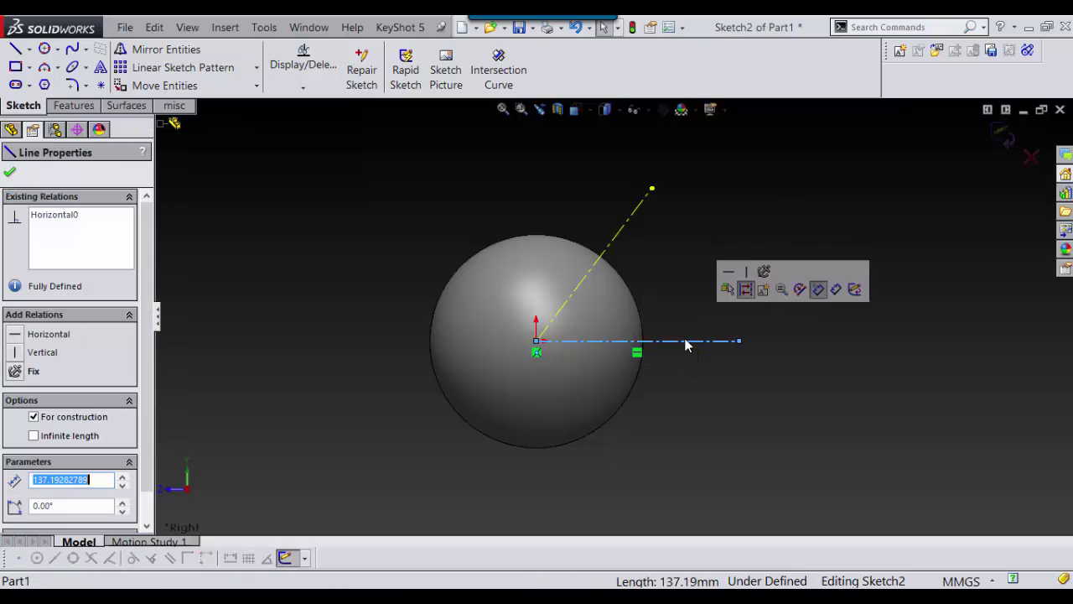
key(Delete)
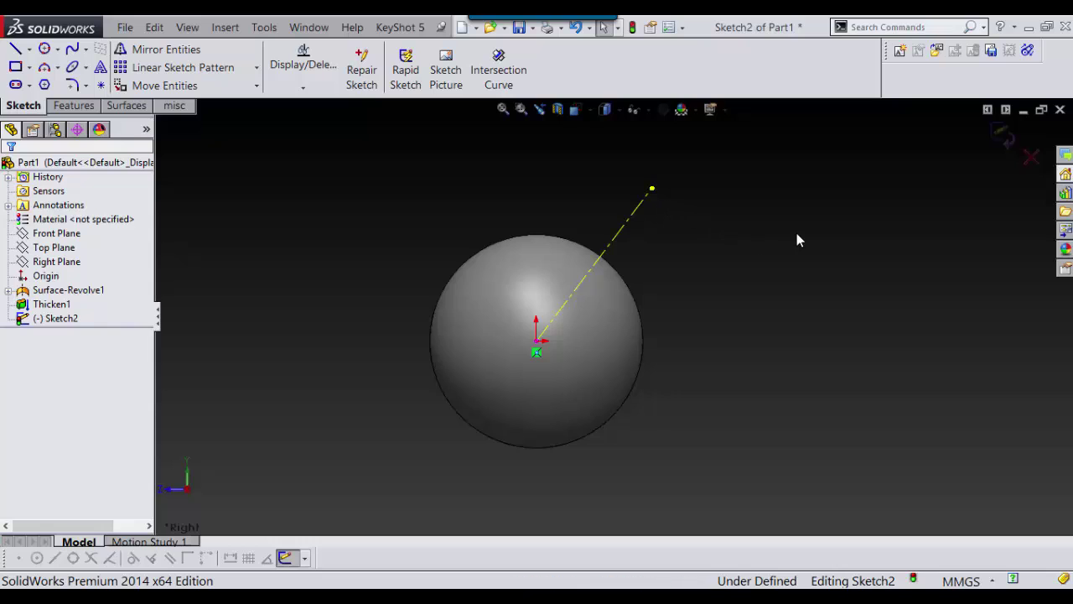
key(ctrl+b)
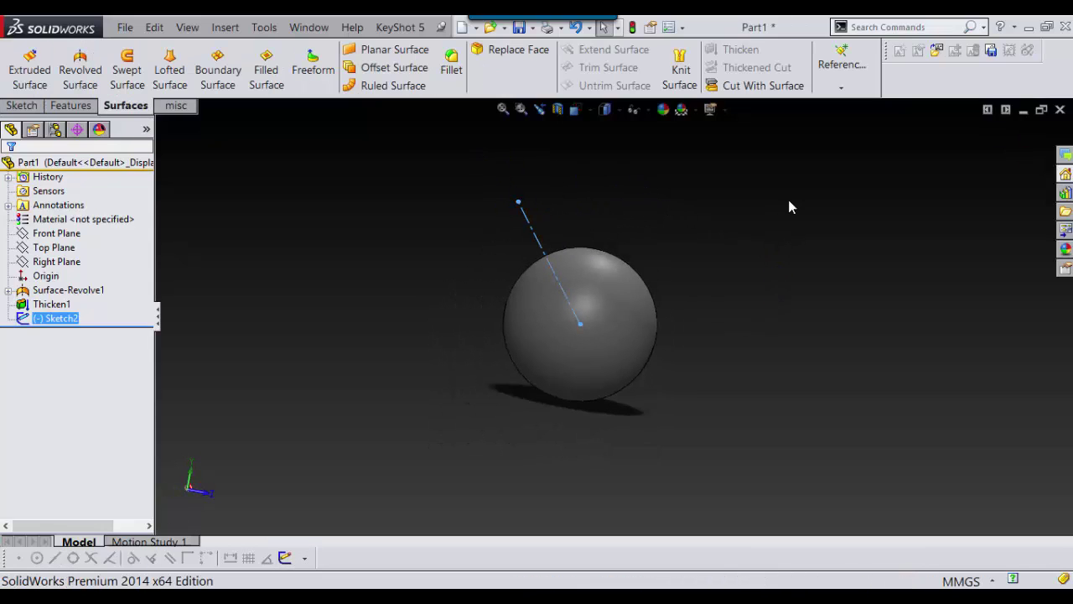
Create a reference plane through the slanted line's outer endpoint, perpendicular to that line
right_drag(789, 207, 758, 219)
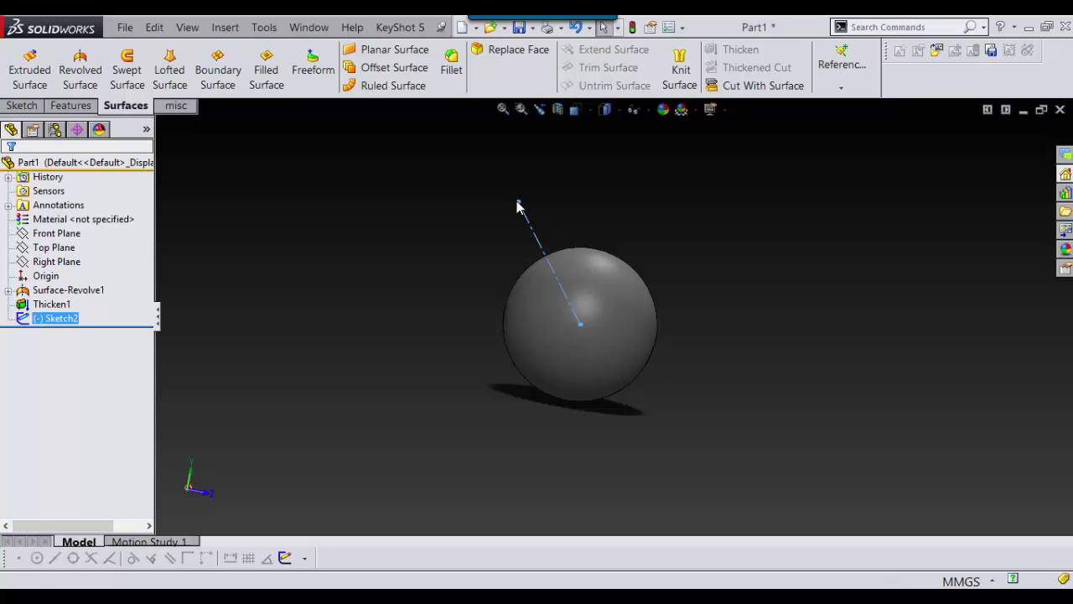
click(519, 201)
right_drag(518, 201, 671, 210)
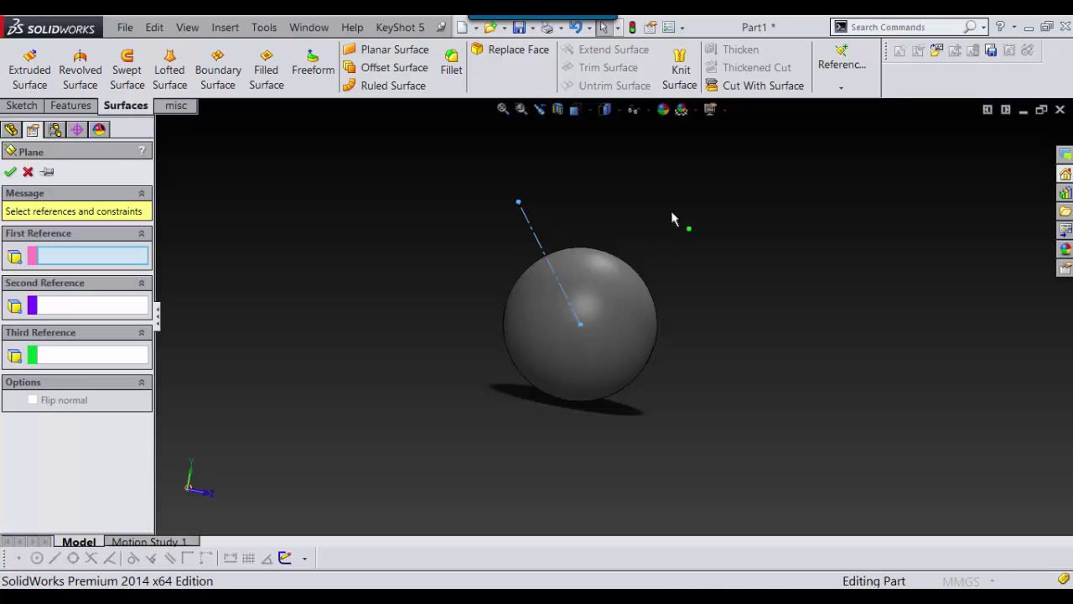
click(537, 238)
key(Return)
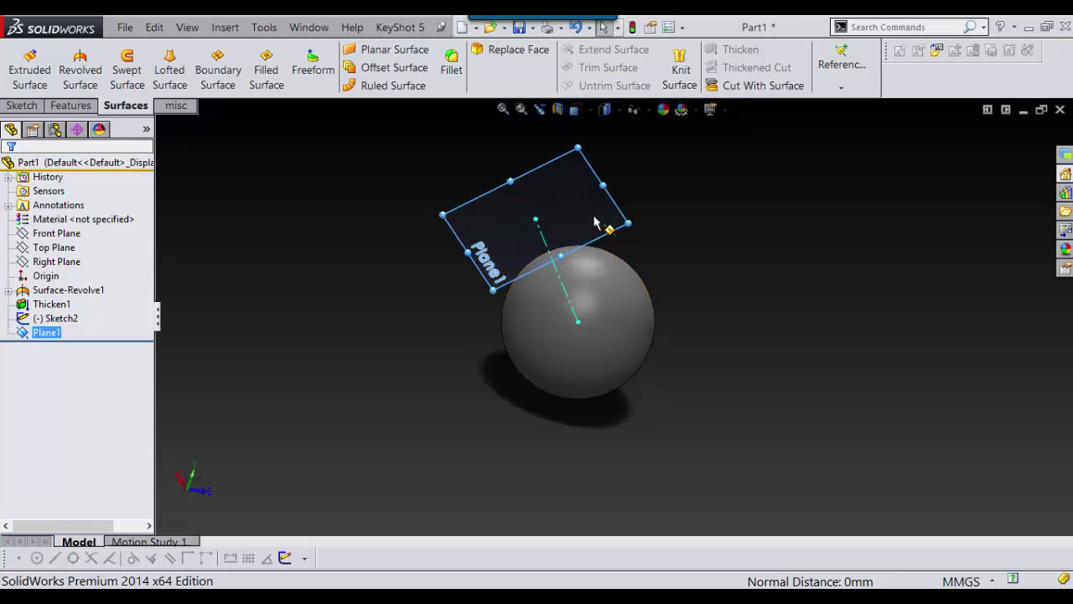
Sketch a center rectangle about 31 by 30 mm on the new plane, centered on the sketch origin
click(596, 223)
click(658, 168)
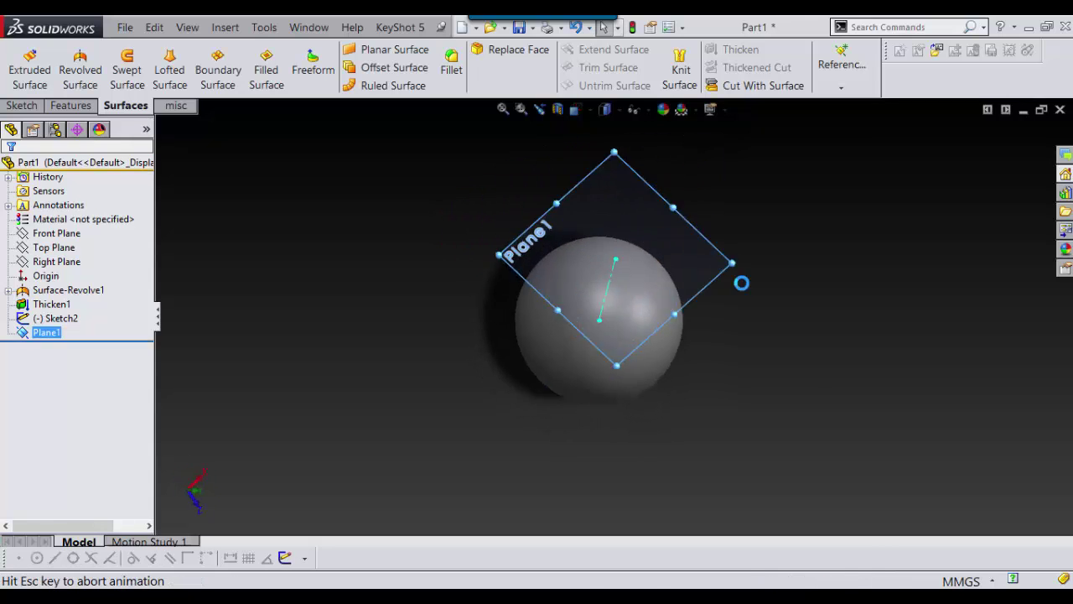
mouse_move(770, 300)
right_down()
mouse_move(784, 285)
mouse_move(775, 312)
mouse_move(711, 355)
right_up()
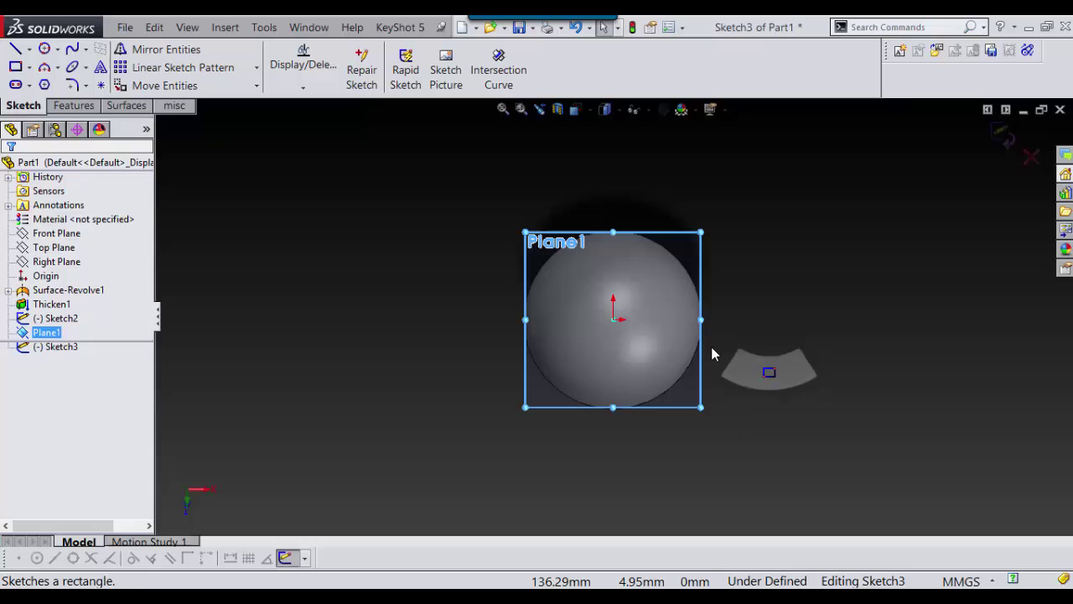
scroll(666, 331, down, 5)
click(58, 222)
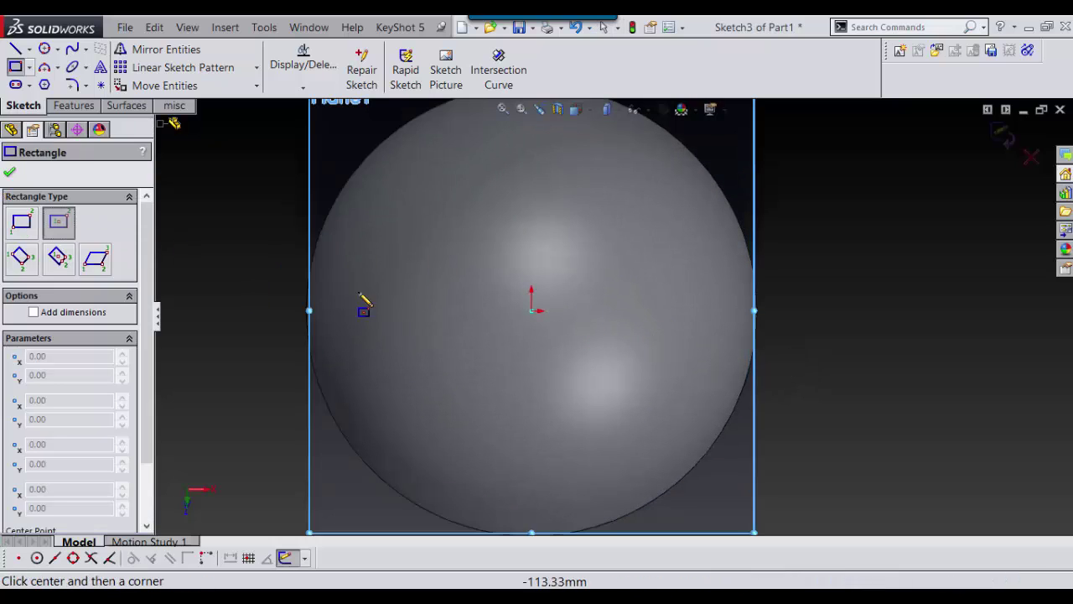
click(532, 310)
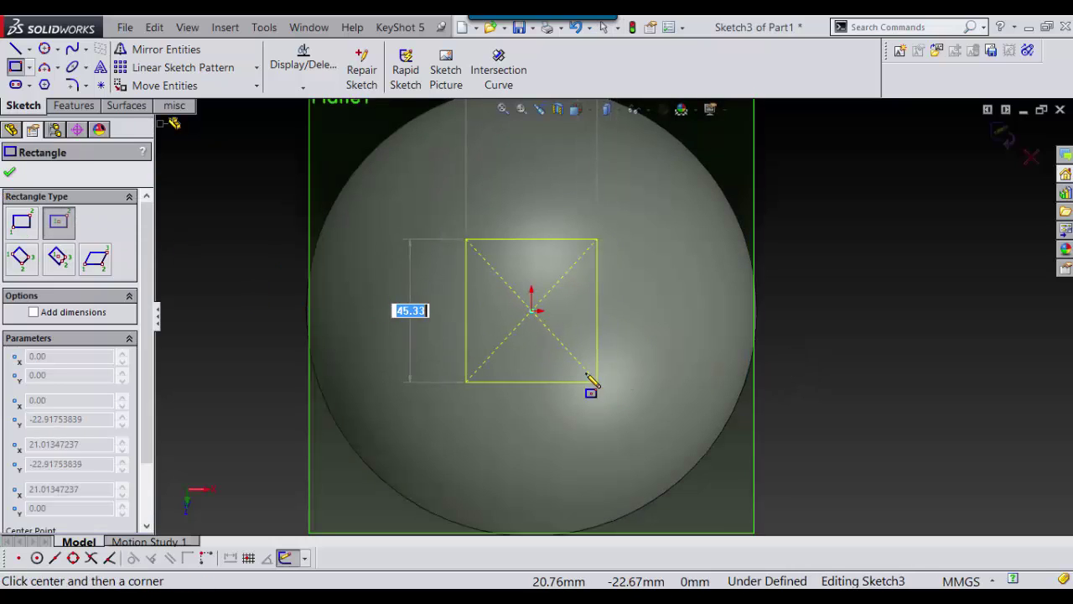
click(582, 358)
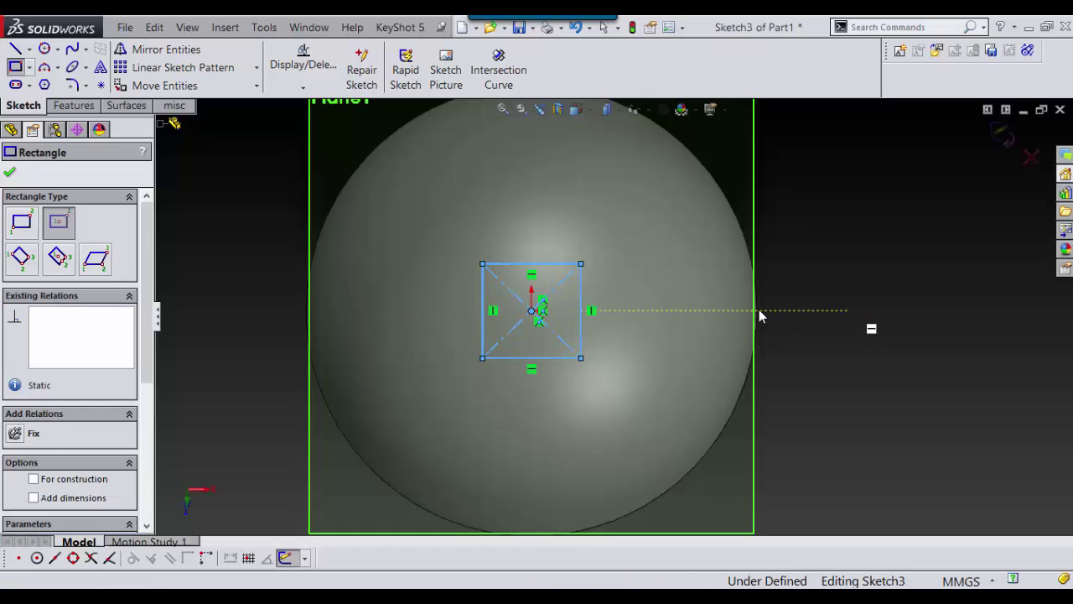
key(Escape)
click(580, 302)
ctrl+click(548, 257)
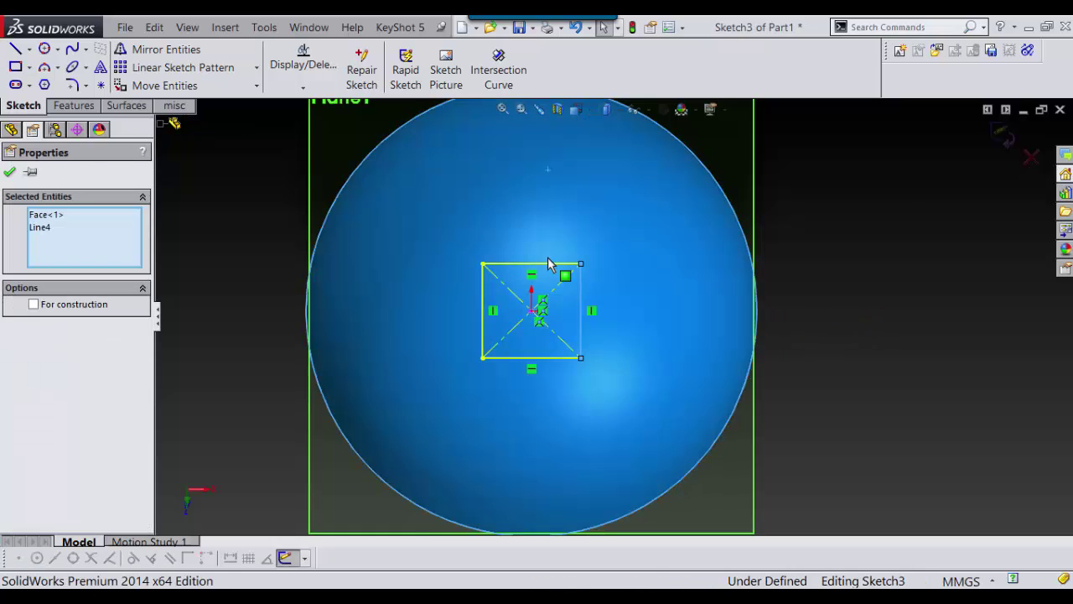
click(877, 297)
click(877, 303)
Make all four sides of the rectangle equal and close the sketch
click(581, 290)
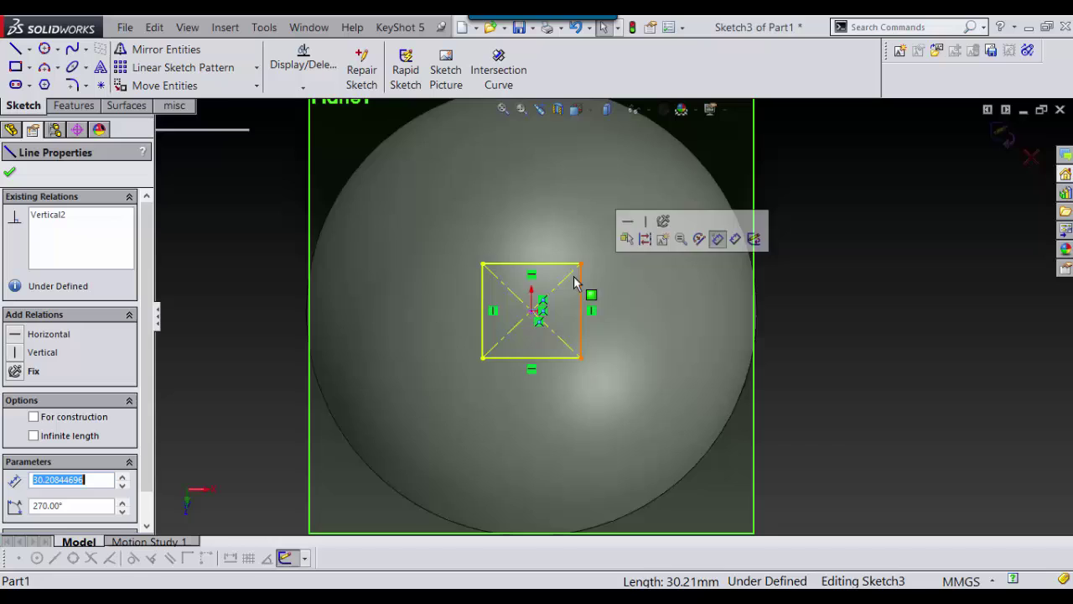
ctrl+click(552, 265)
ctrl+click(484, 336)
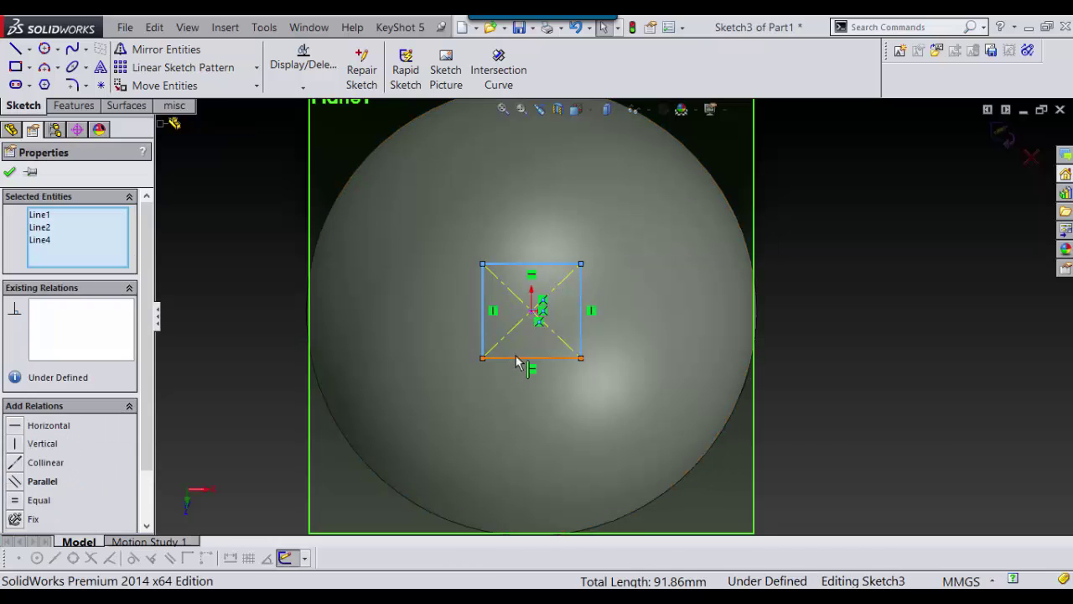
ctrl+click(516, 358)
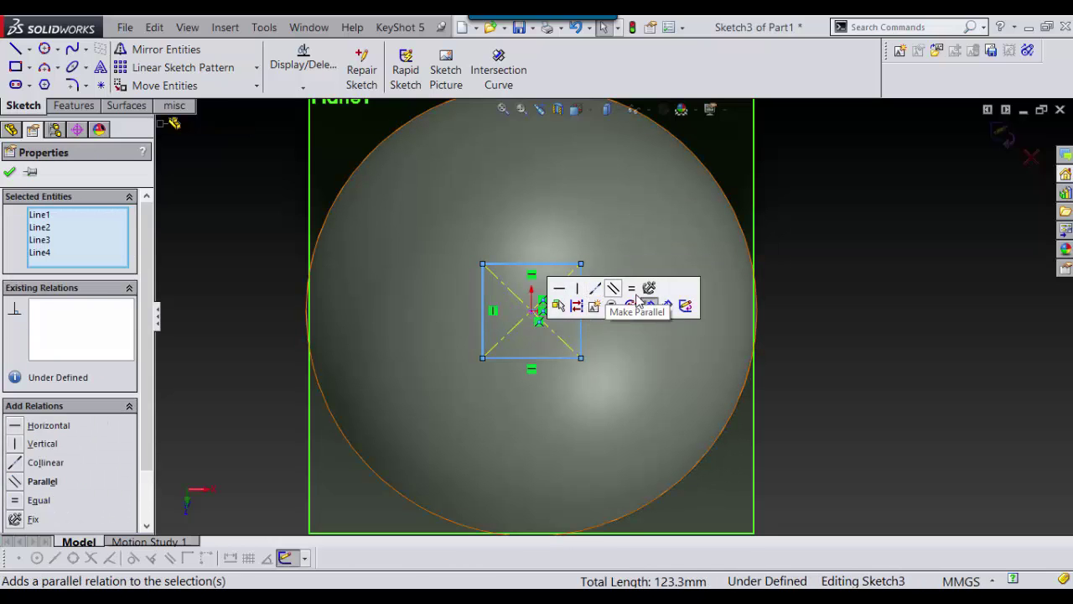
click(640, 298)
scroll(858, 333, up, 5)
middle_drag(730, 357, 709, 316)
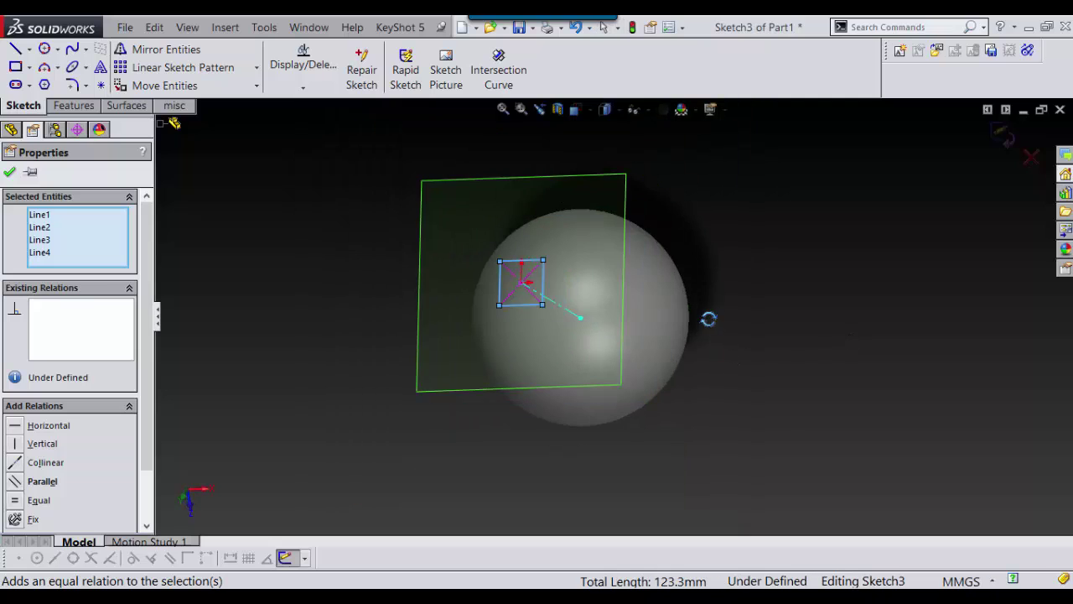
right_drag(854, 223, 852, 229)
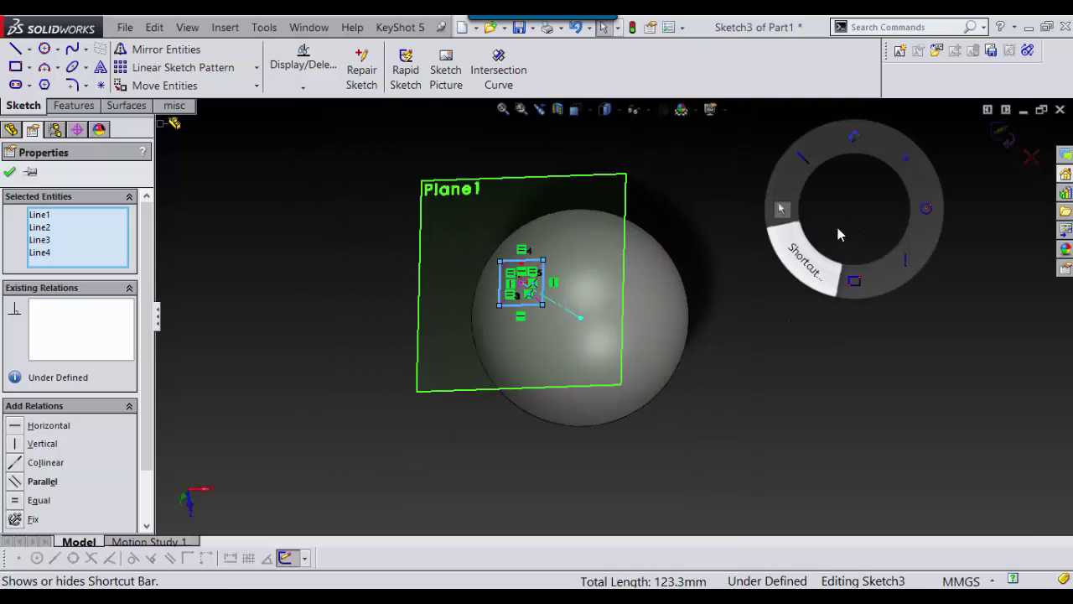
right_drag(791, 256, 774, 259)
double_click(838, 208)
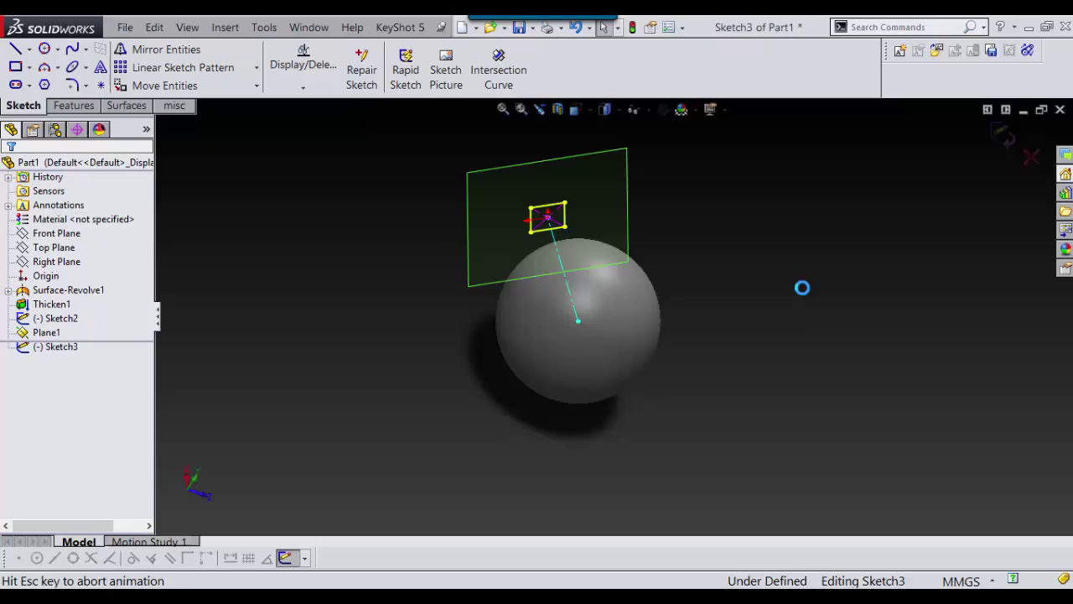
Extrude the square sketch as a surface, blind to 93 mm, from its plane down through the sphere's wall
right_drag(738, 206, 707, 311)
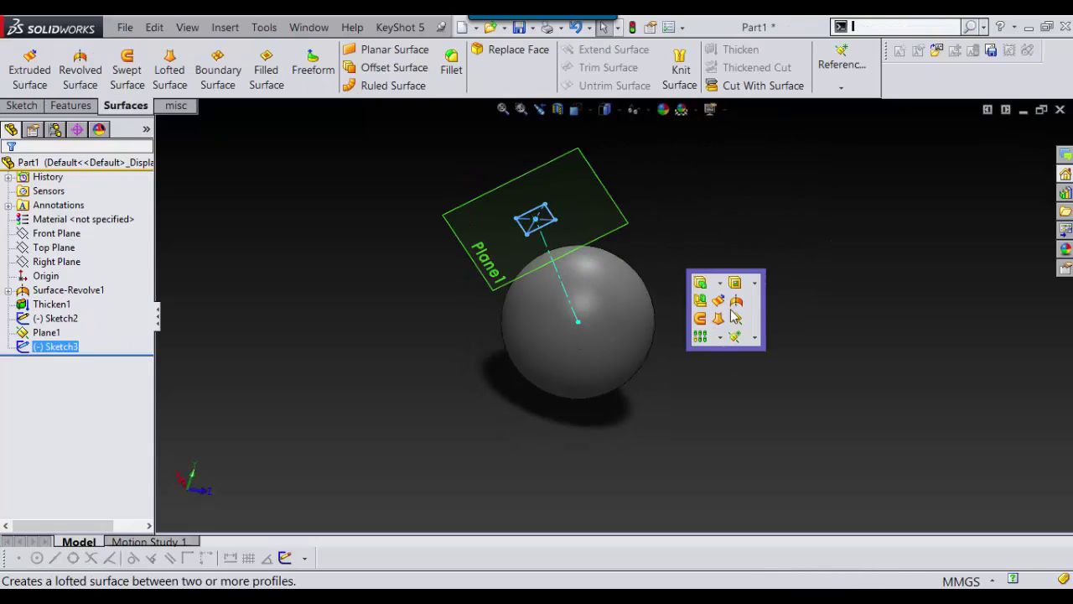
click(724, 301)
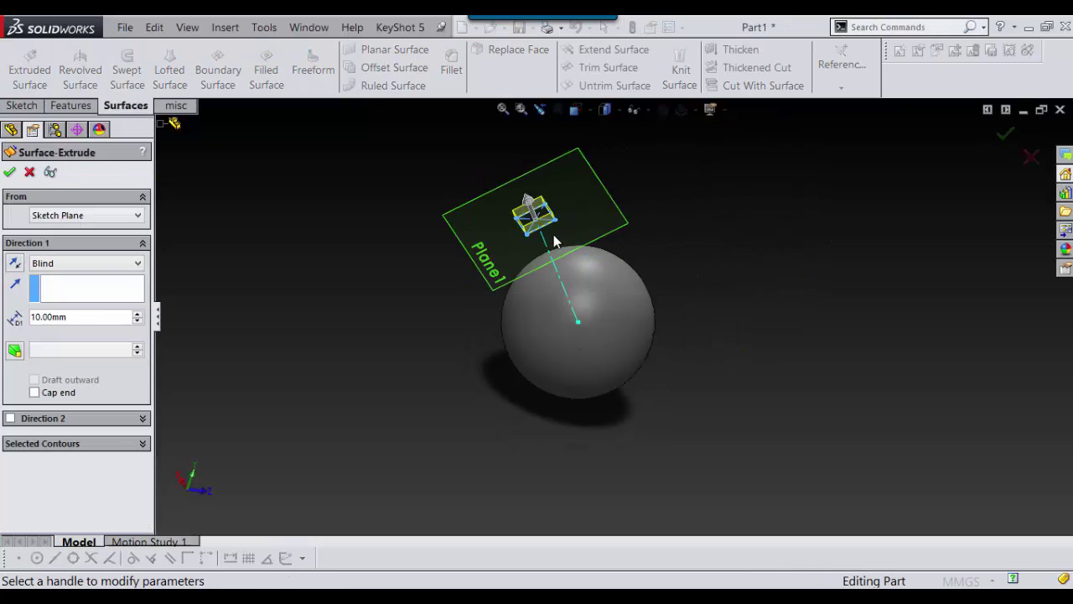
drag(524, 204, 642, 408)
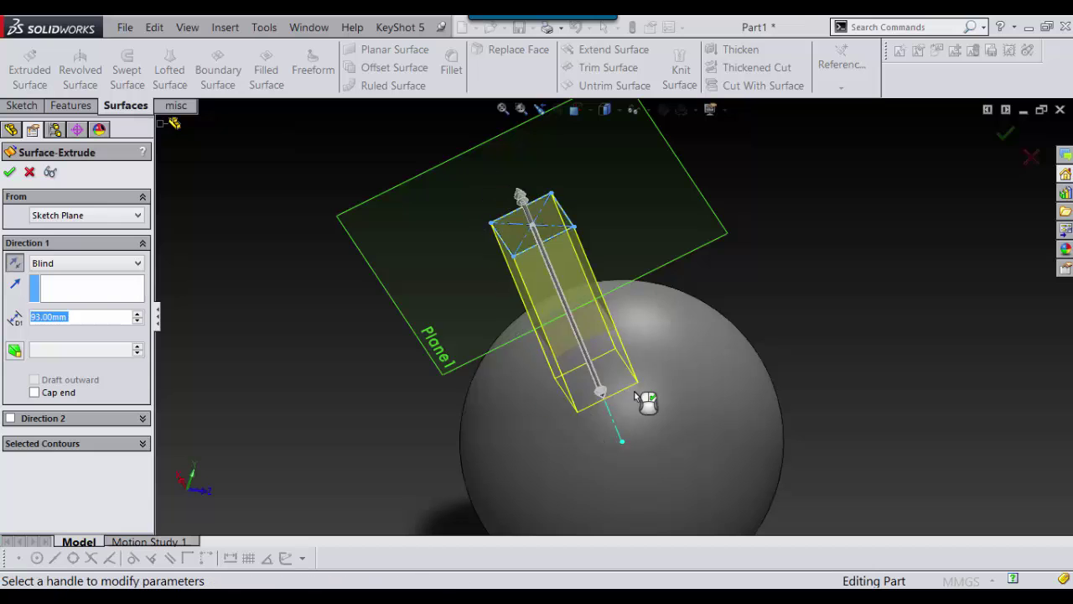
mouse_move(642, 407)
middle_down()
mouse_move(503, 383)
mouse_move(524, 362)
middle_up()
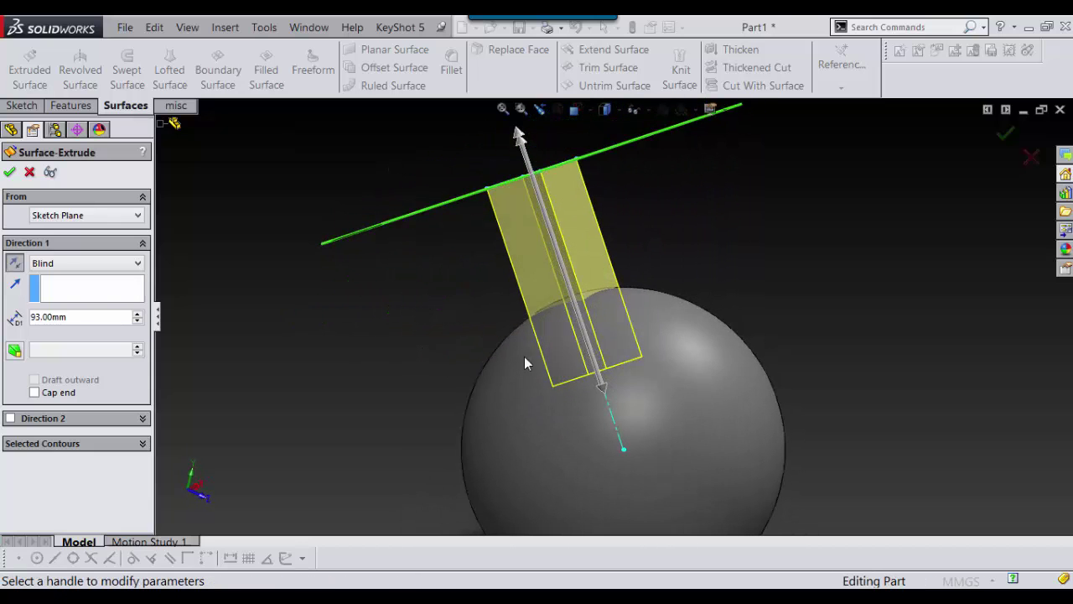
click(10, 171)
Hide the slanted reference plane and the construction line sketch
middle_drag(723, 266, 747, 299)
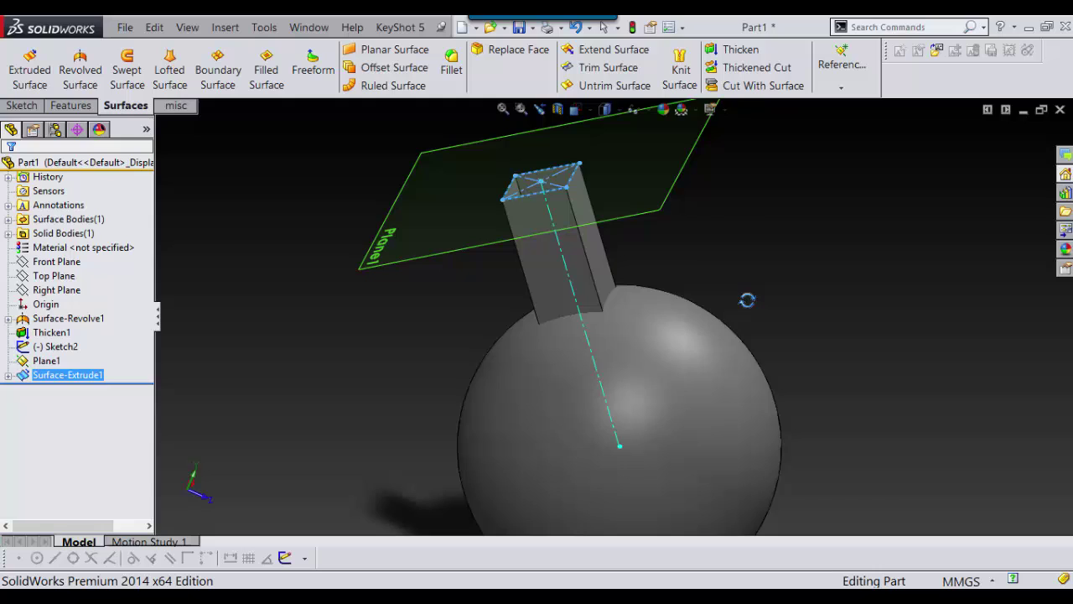
click(696, 160)
click(718, 137)
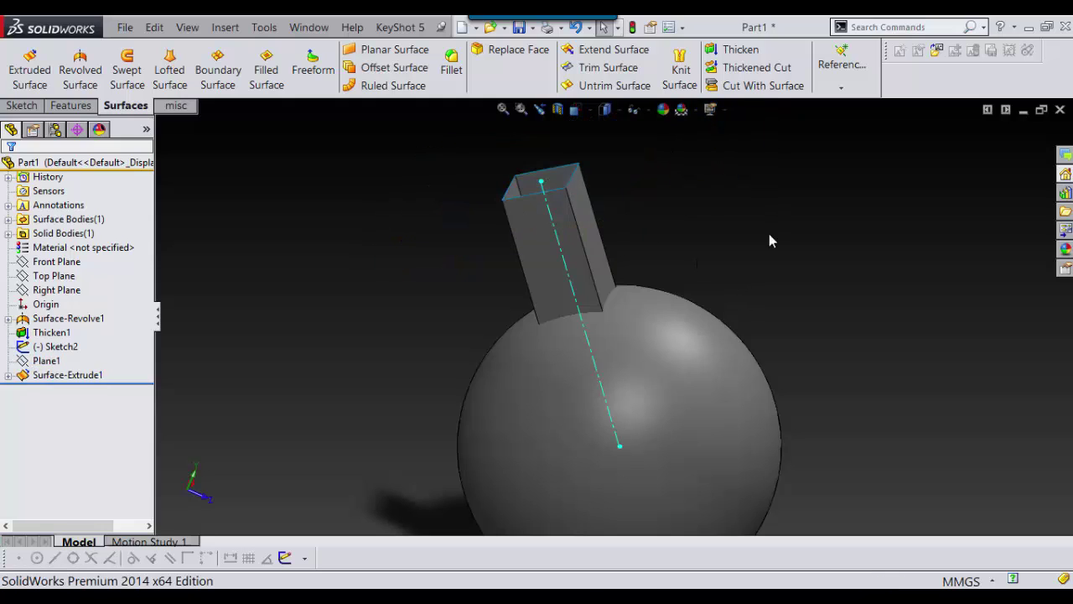
ctrl+middle_drag(769, 233, 655, 295)
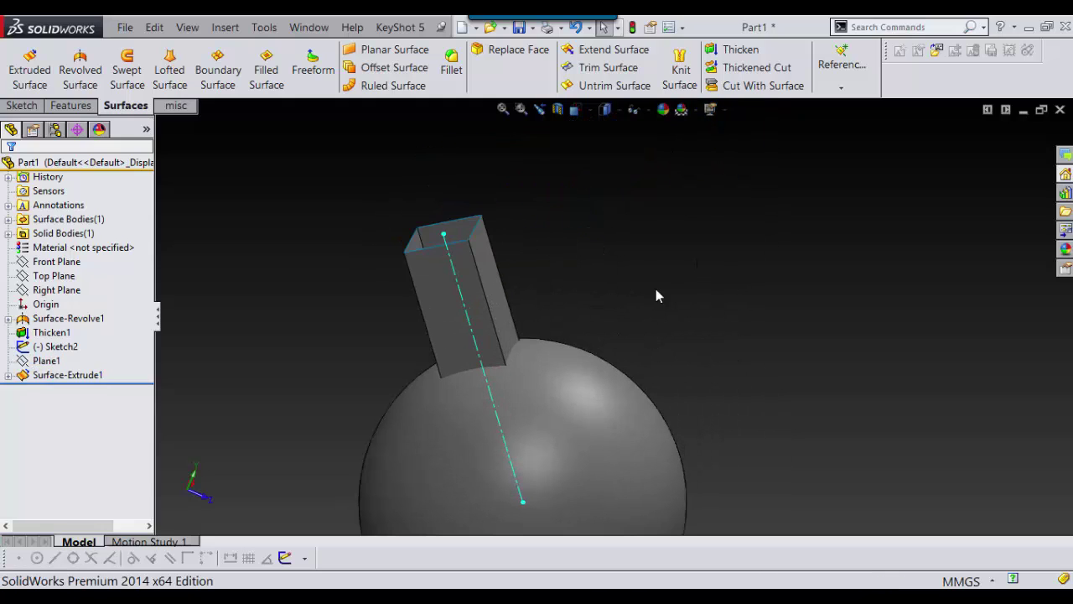
click(480, 358)
click(538, 308)
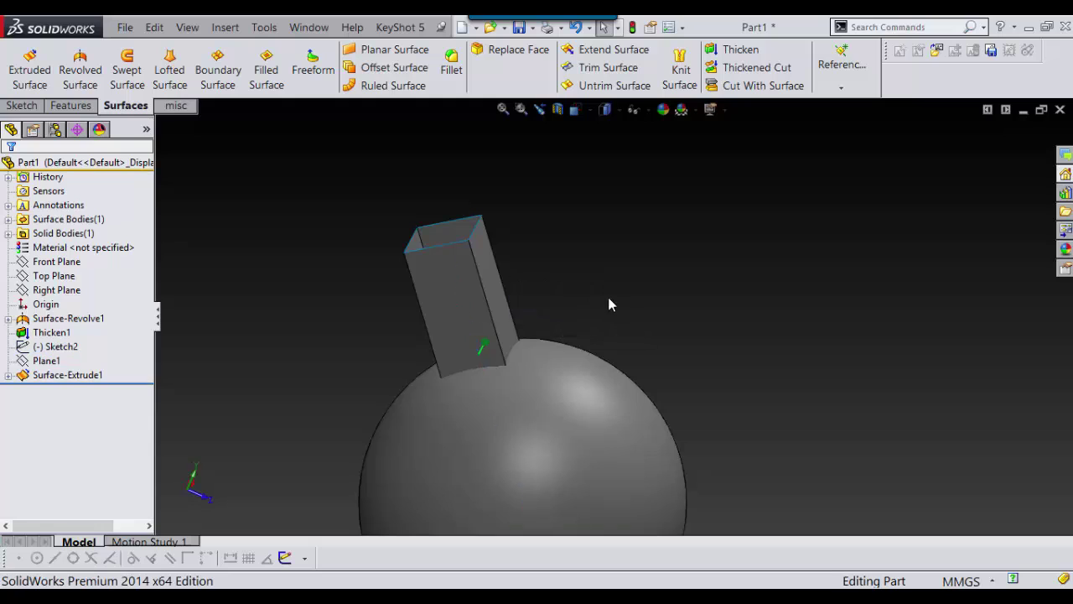
Split the hollow sphere using the extruded surface and the sphere's outer face as trim tools, with both resulting bodies selected
scroll(608, 299, up, 4)
scroll(522, 280, down, 4)
mouse_move(671, 314)
middle_down()
mouse_move(704, 362)
mouse_move(737, 359)
middle_up()
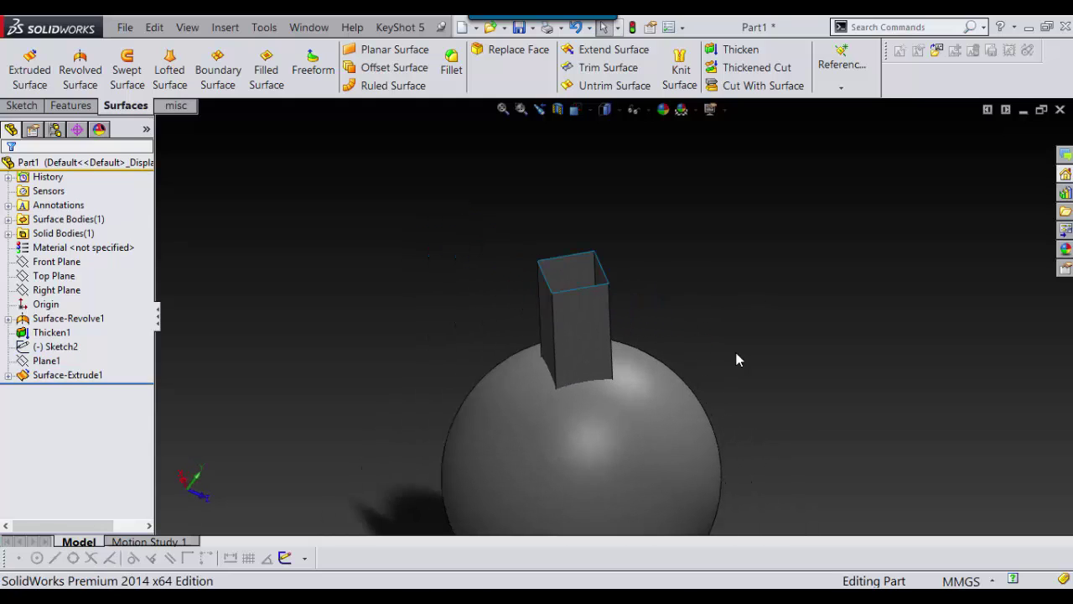
click(176, 107)
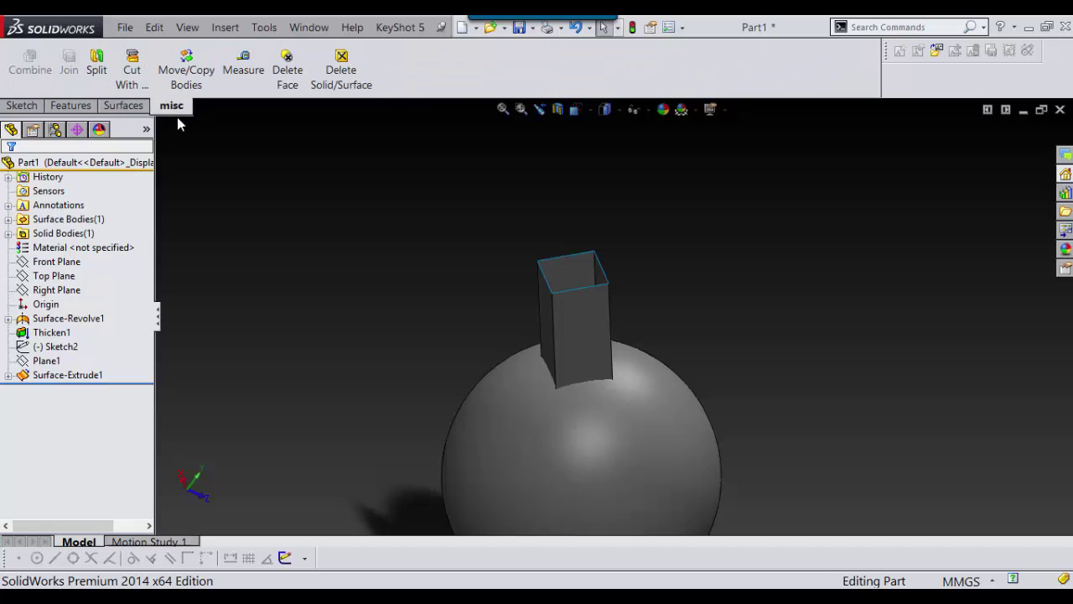
click(97, 72)
scroll(740, 387, up, 4)
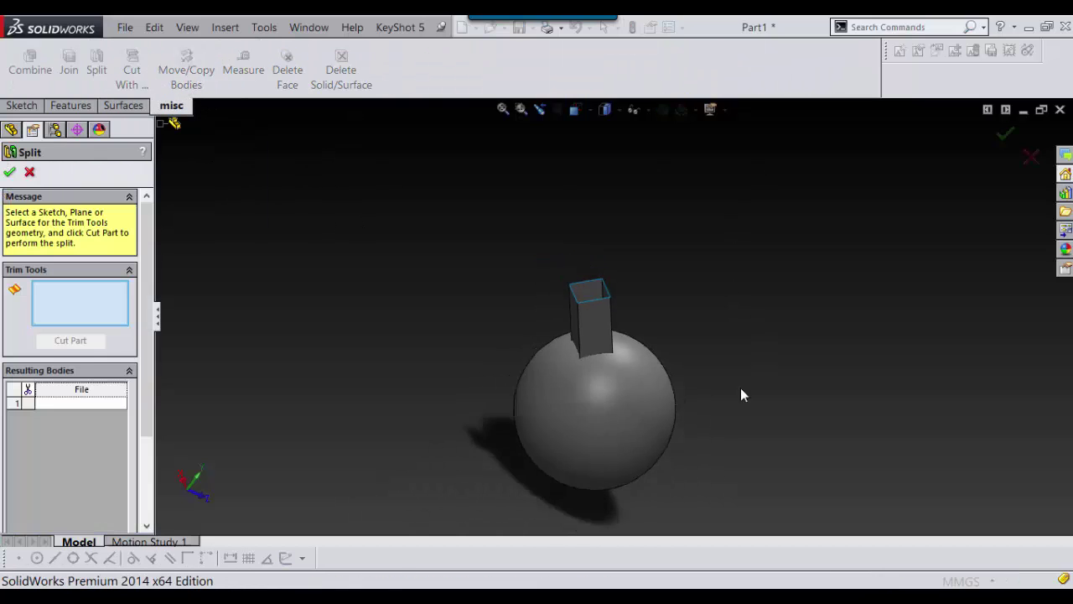
scroll(587, 381, down, 4)
click(697, 168)
click(730, 277)
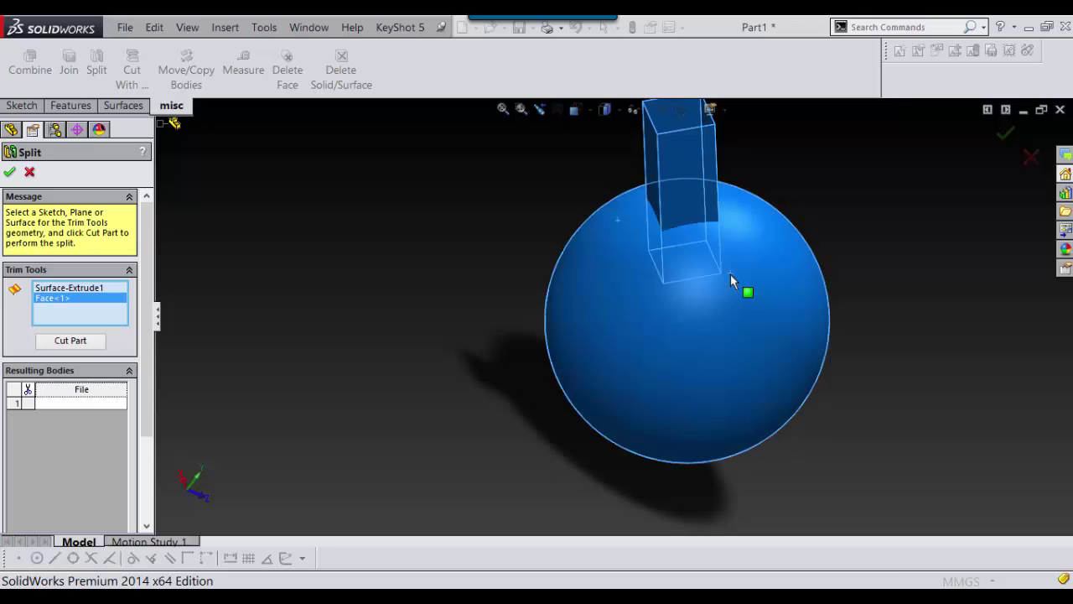
click(71, 342)
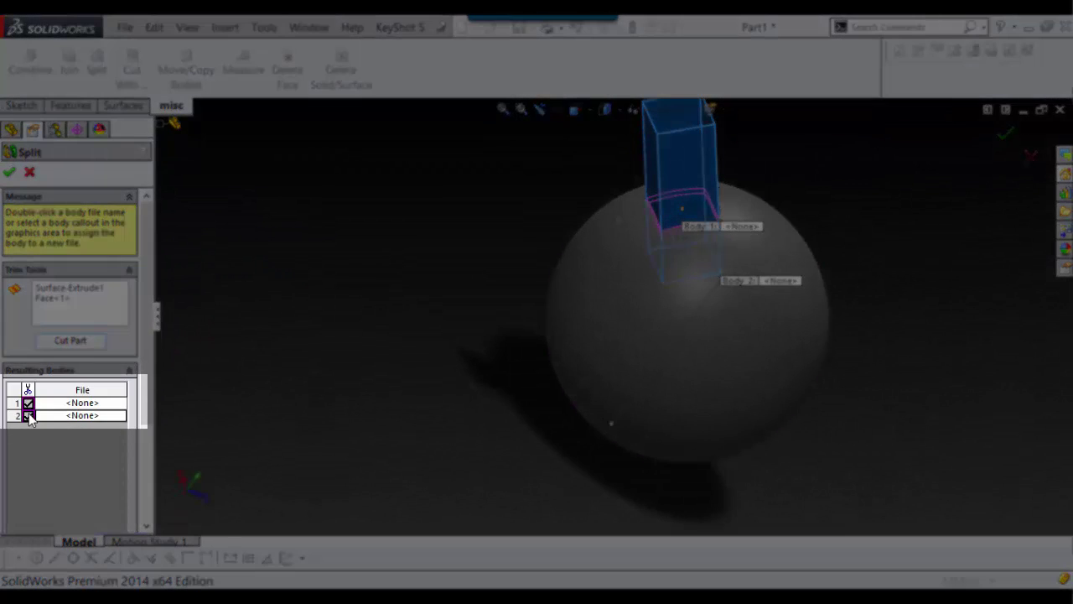
click(28, 416)
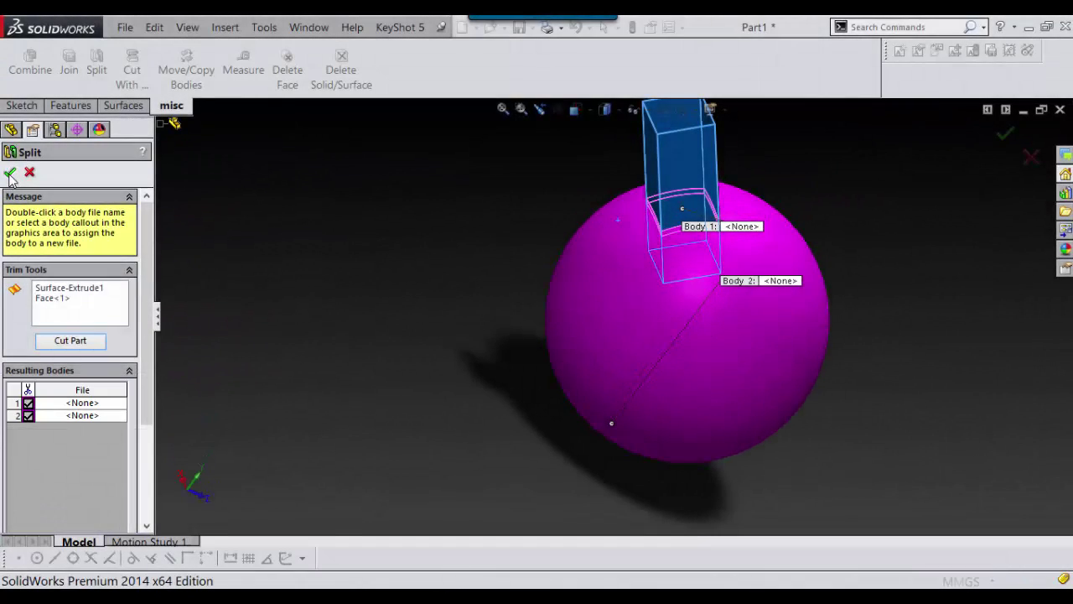
click(10, 173)
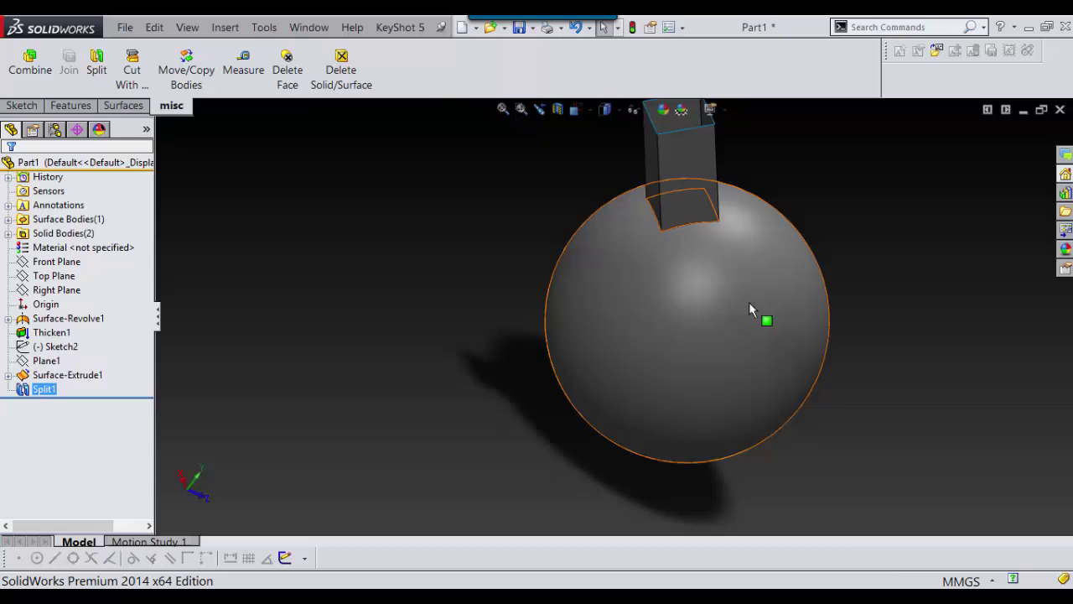
Hide the extruded square surface body that sticks out of the sphere
scroll(754, 265, down, 3)
scroll(762, 250, up, 4)
scroll(780, 203, down, 4)
scroll(788, 194, up, 4)
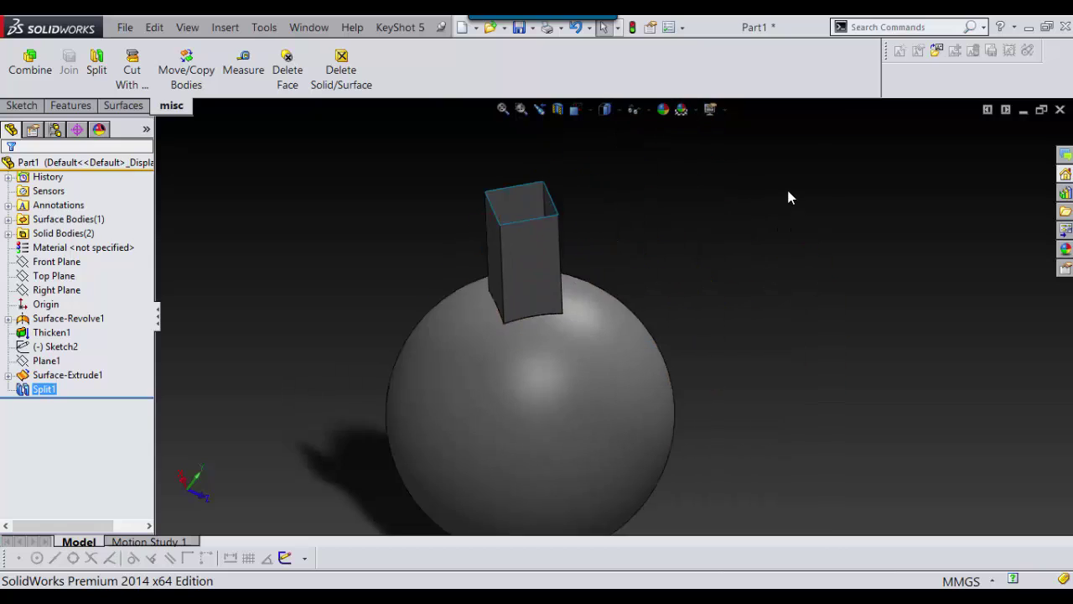
click(553, 259)
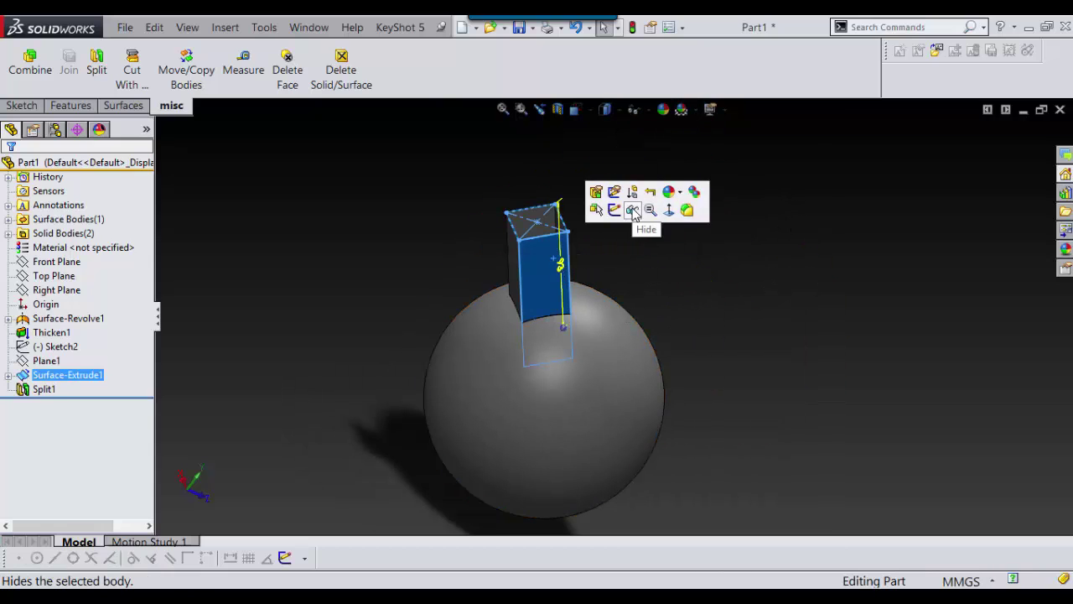
click(633, 211)
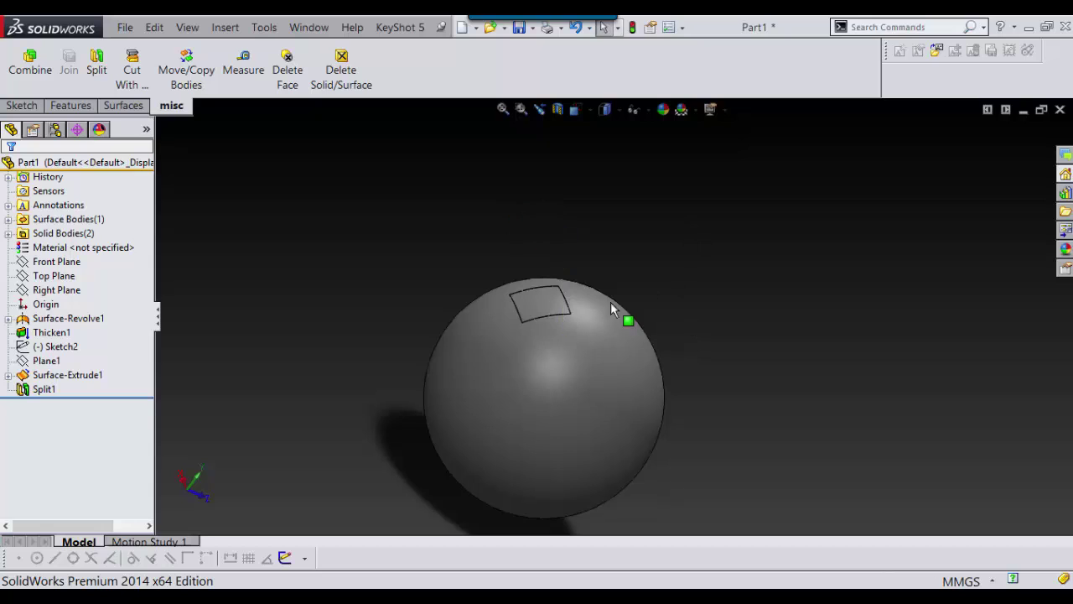
Check that the square piece and the rest of the sphere are separate by selecting each in turn and viewing them from different angles
scroll(539, 308, down, 3)
click(538, 303)
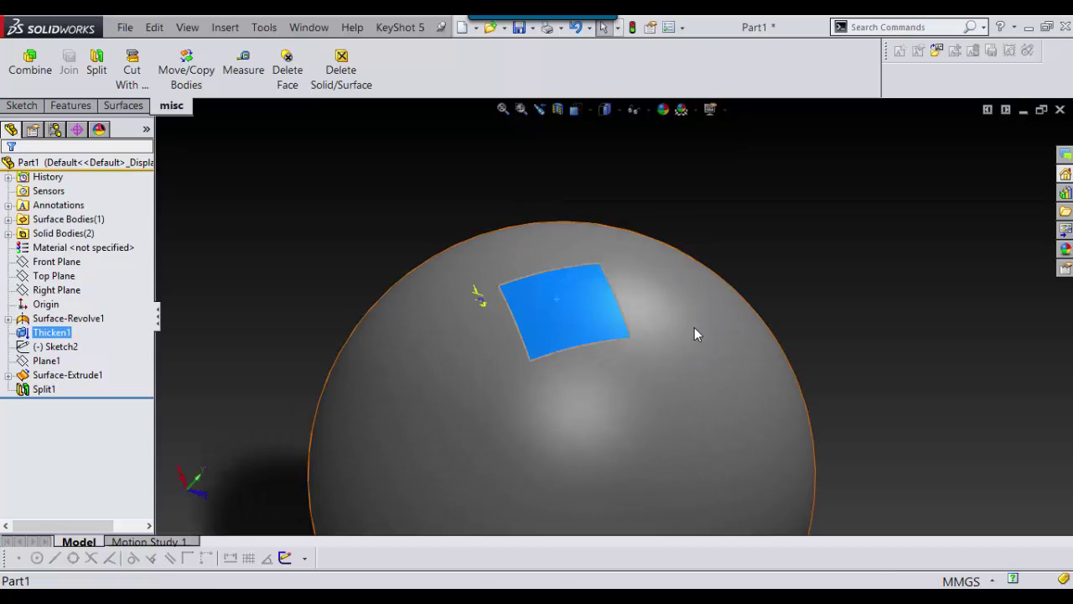
click(695, 327)
click(570, 298)
click(680, 324)
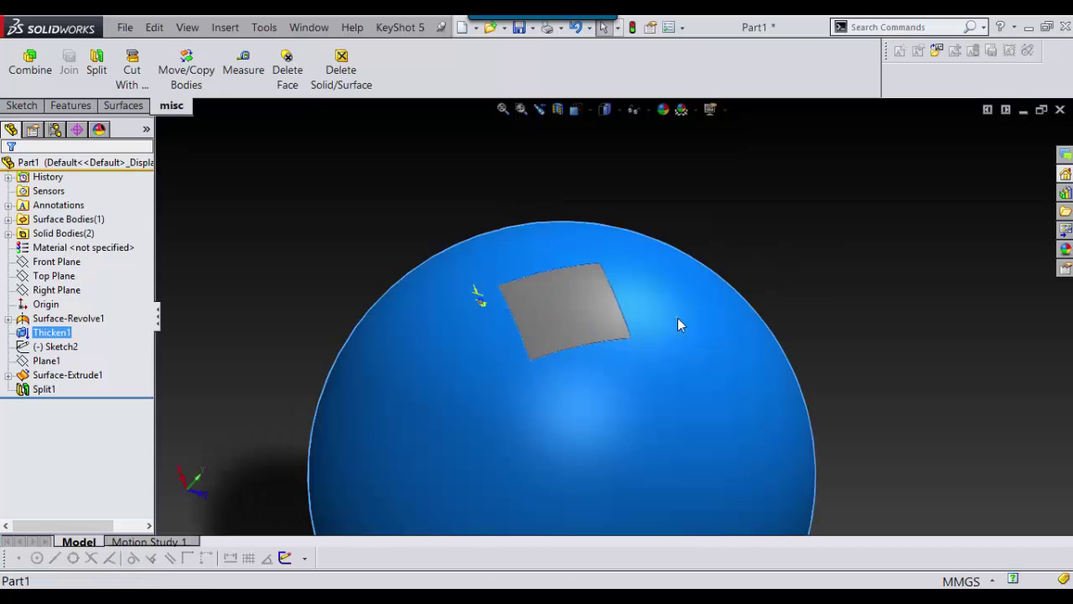
click(584, 311)
click(810, 323)
middle_drag(815, 268, 766, 398)
scroll(766, 397, up, 5)
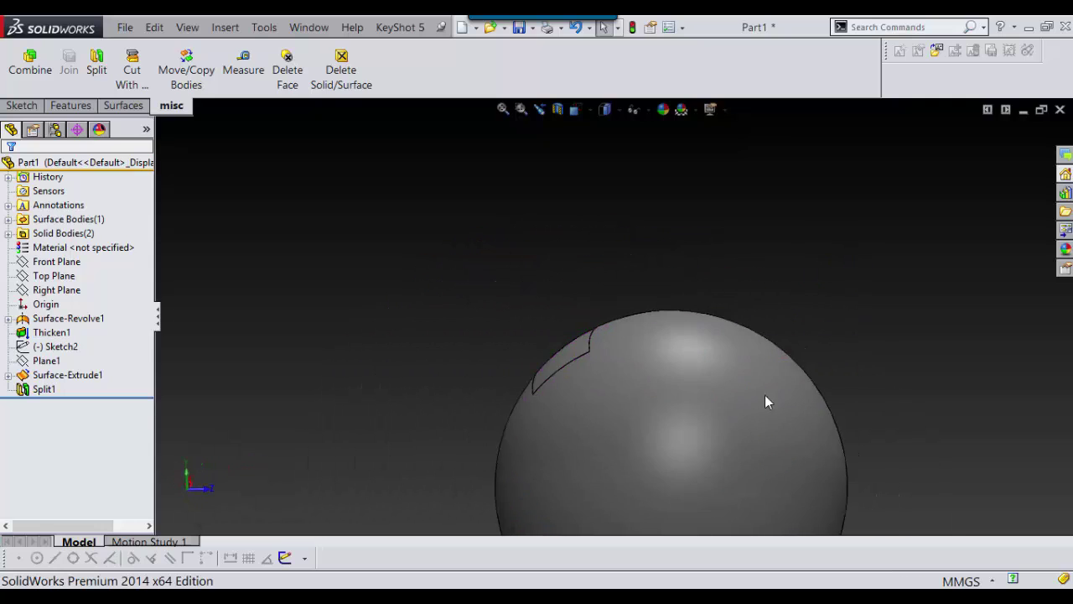
middle_drag(682, 390, 588, 395)
scroll(588, 402, down, 4)
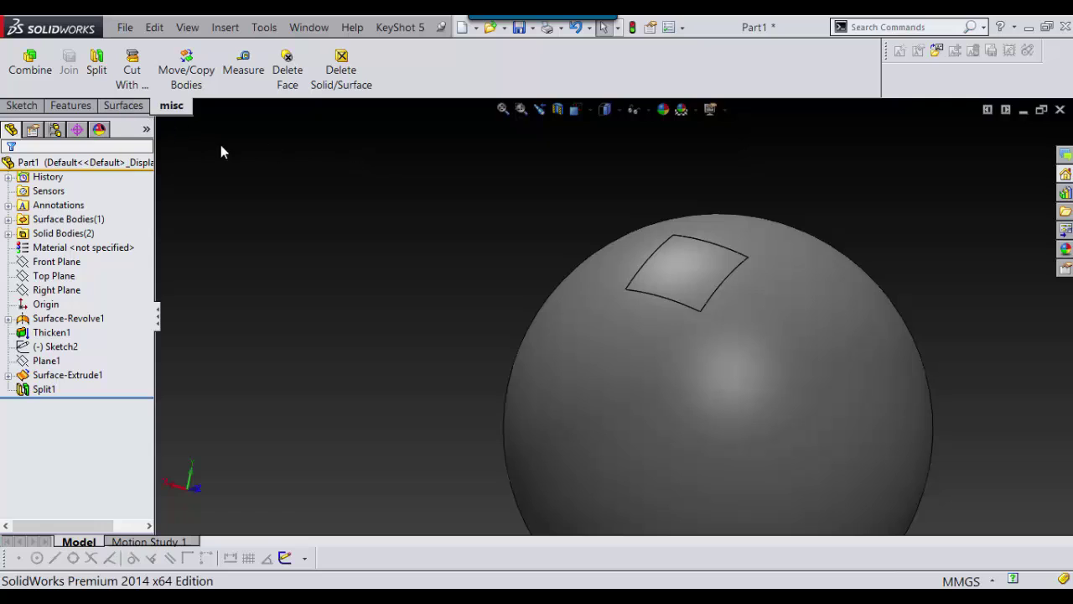
click(65, 107)
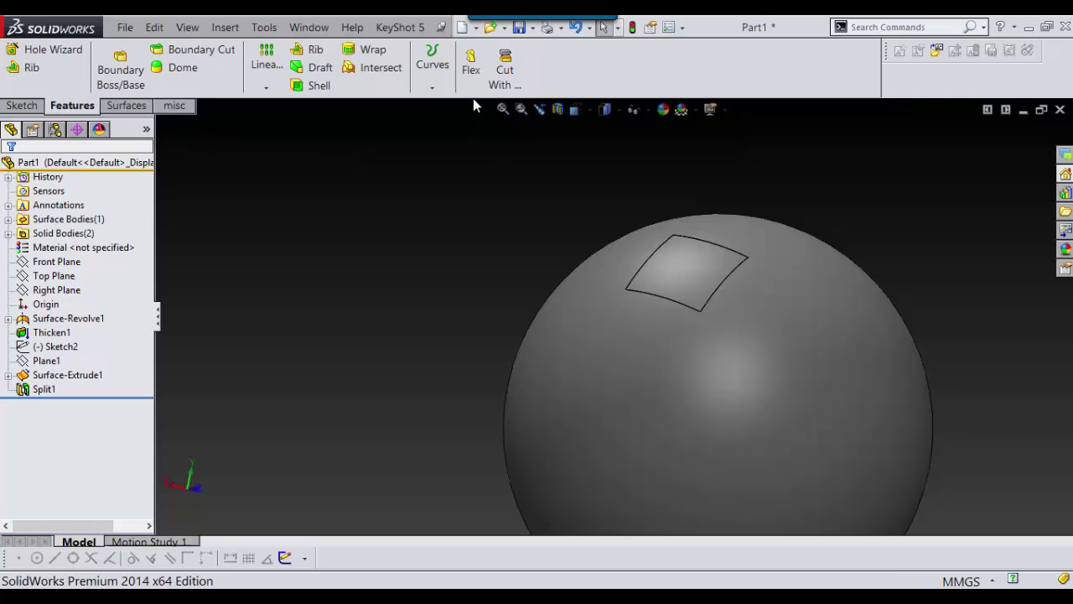
click(433, 67)
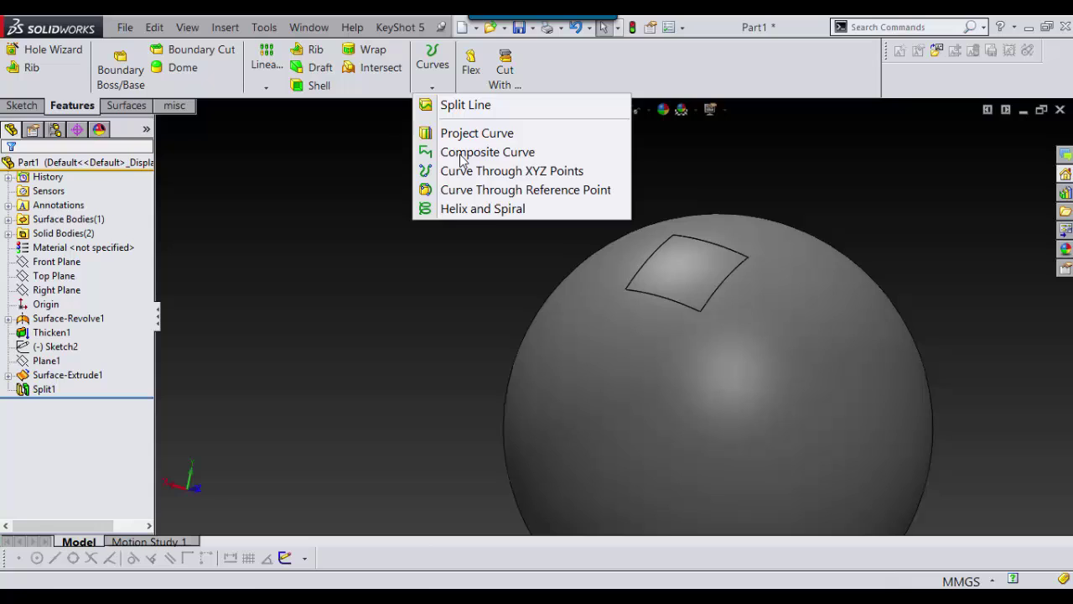
click(392, 80)
click(424, 89)
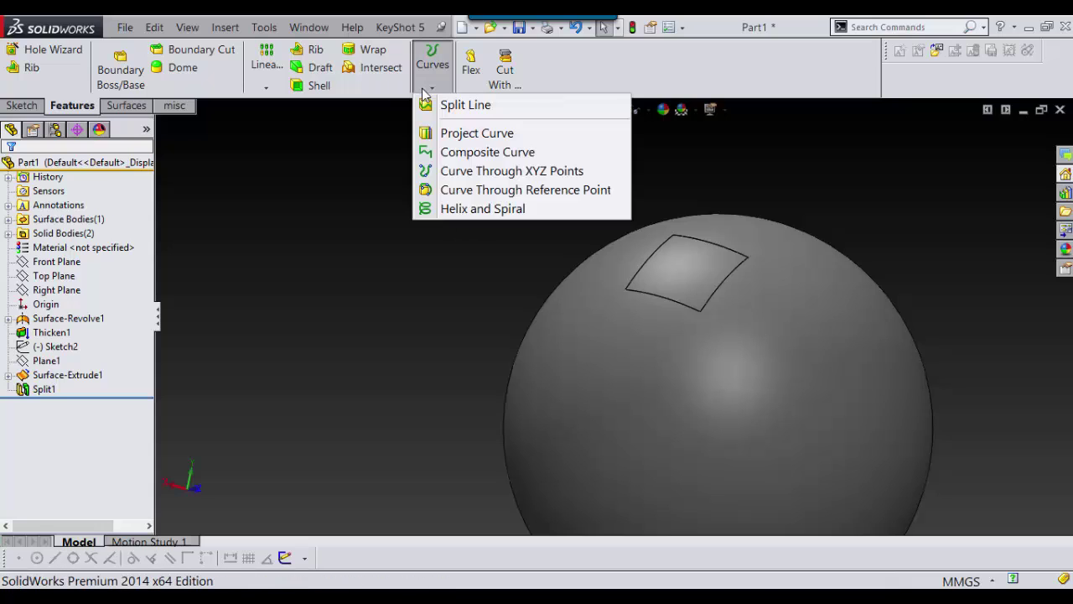
click(434, 90)
Create a reference axis using Two Points/Vertices through two adjacent outer corners along one side edge of the square piece
key(s)
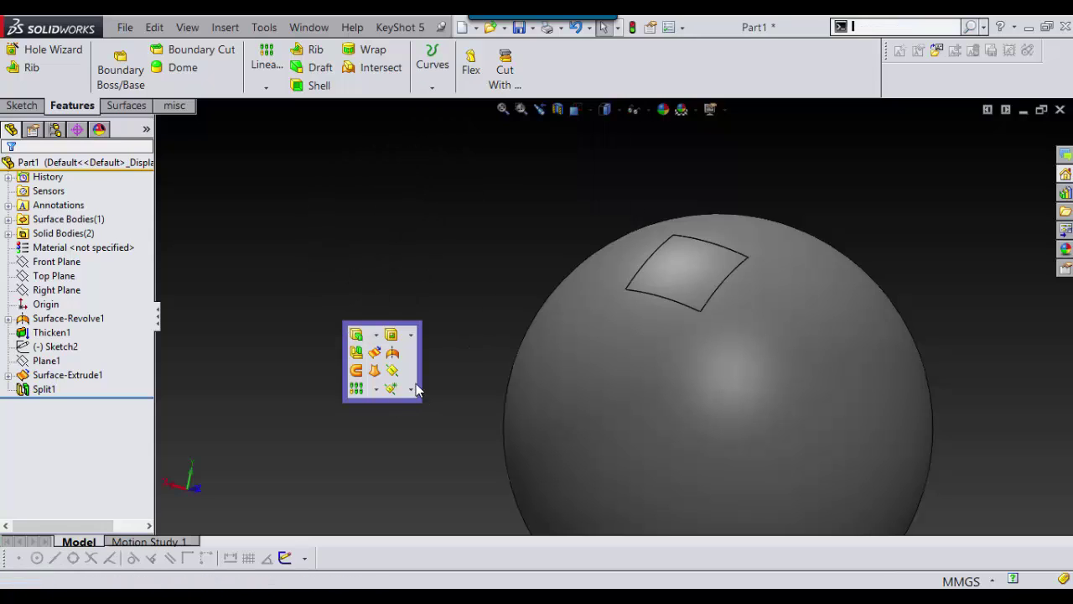
click(412, 389)
click(421, 430)
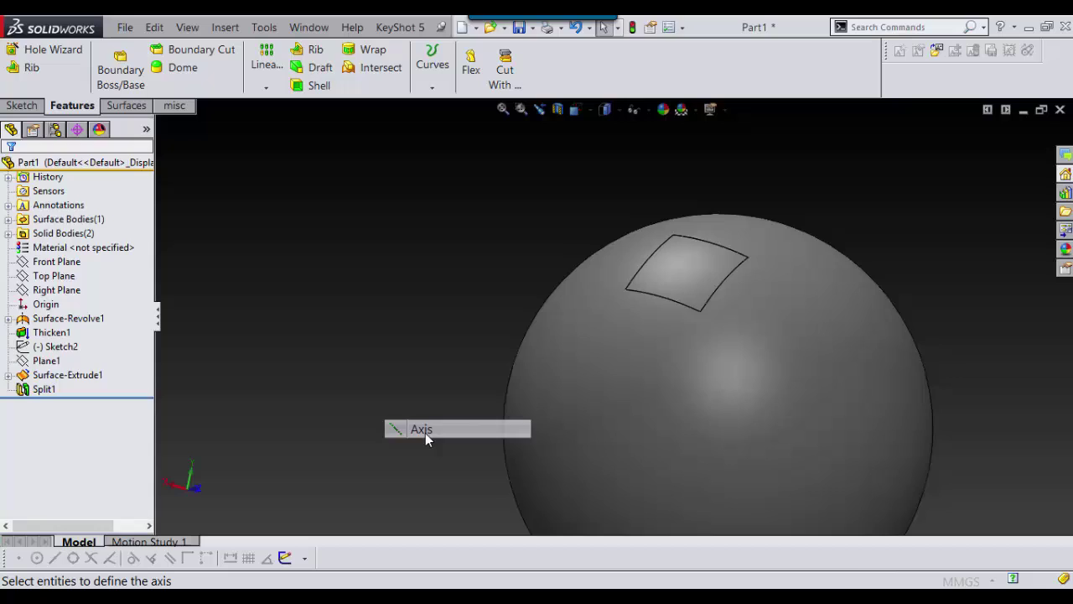
scroll(725, 300, down, 5)
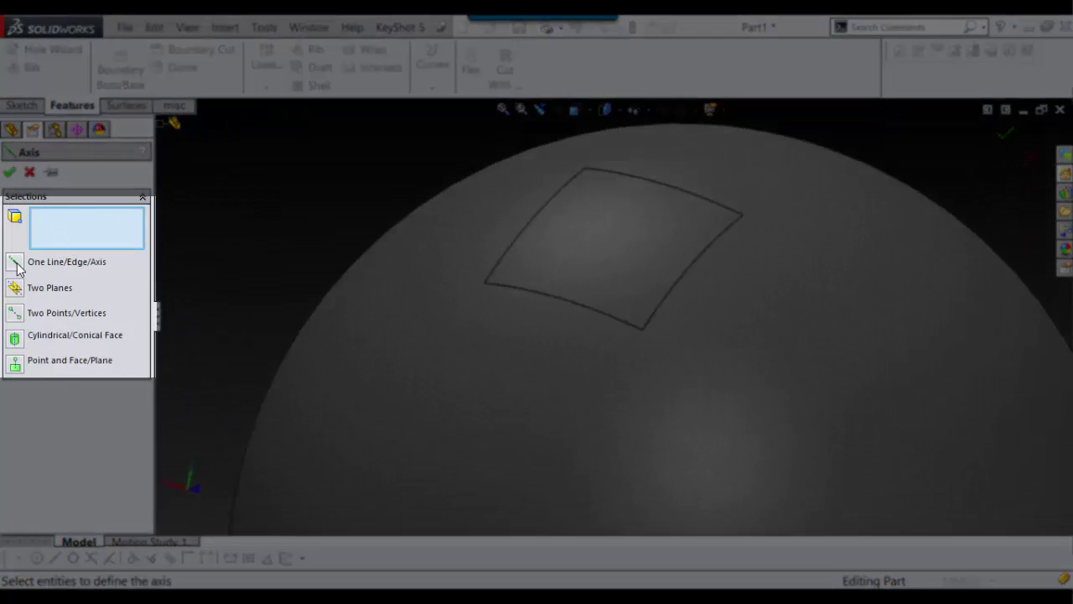
click(20, 315)
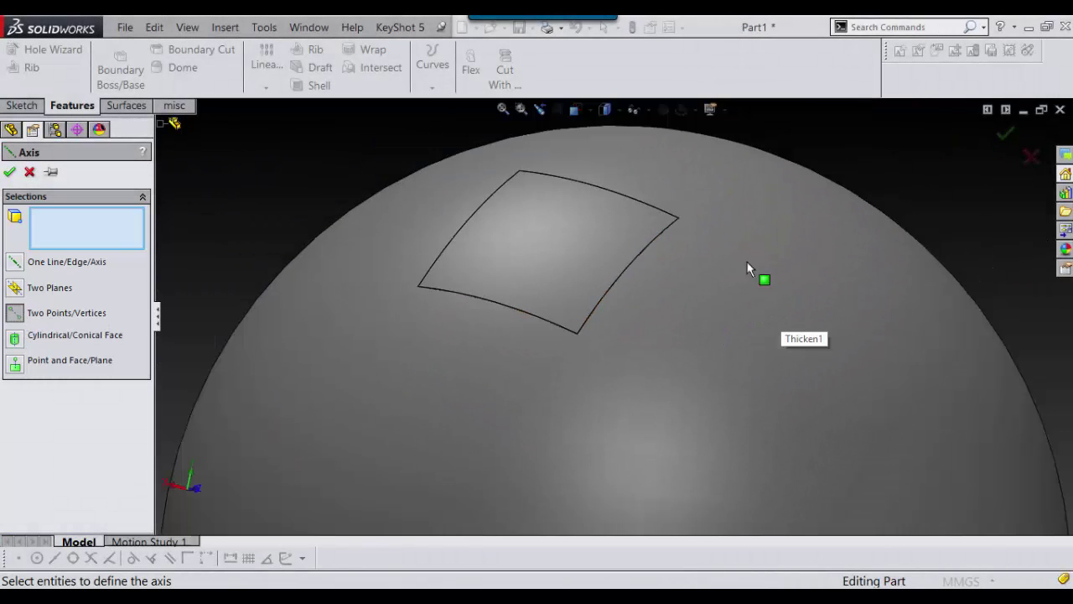
click(679, 218)
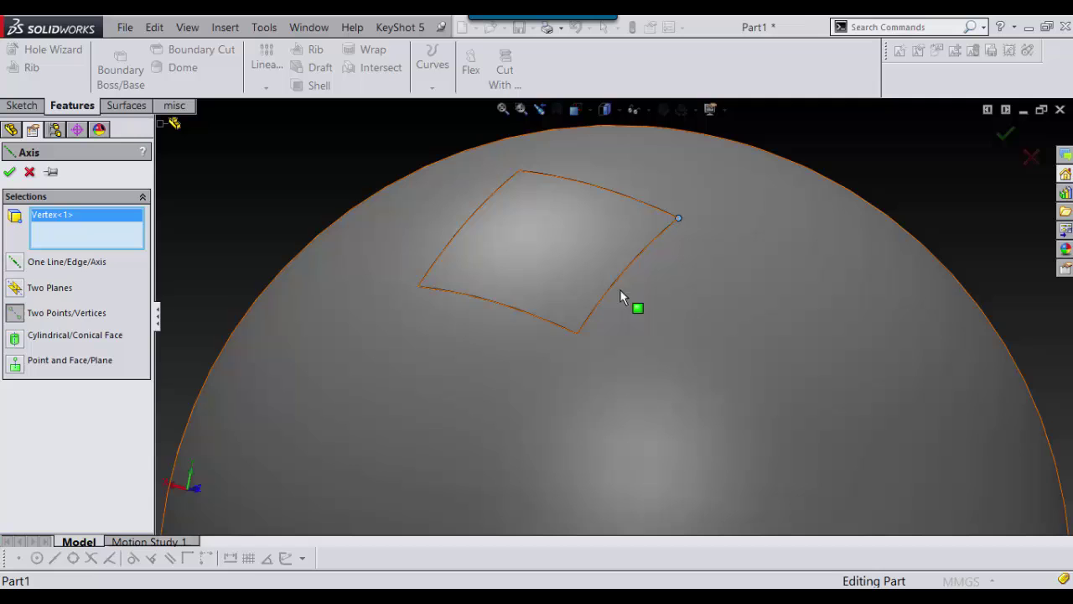
click(578, 334)
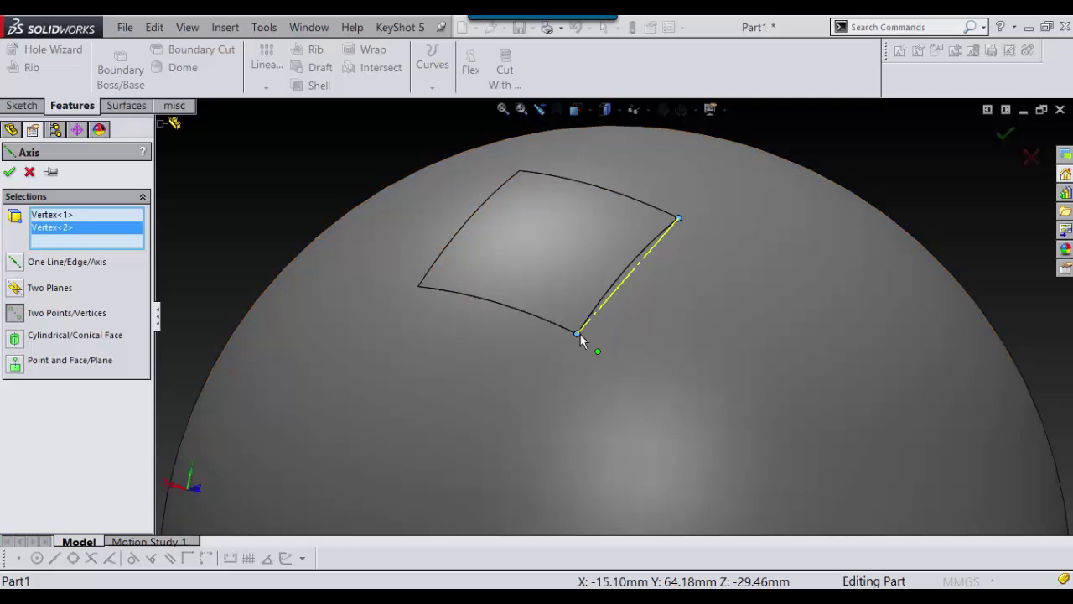
right_click(581, 337)
middle_drag(580, 334, 617, 342)
scroll(616, 341, up, 2)
scroll(542, 307, down, 3)
scroll(569, 304, up, 3)
click(282, 189)
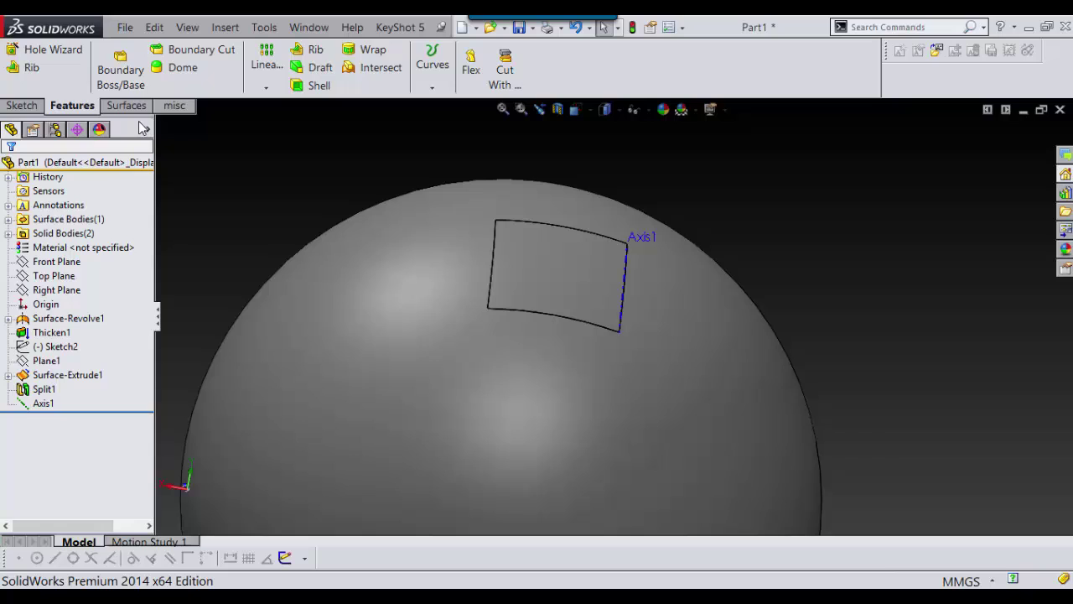
Start a Move/Copy Bodies operation on the square piece and set the new axis along its edge as the rotation reference
click(172, 107)
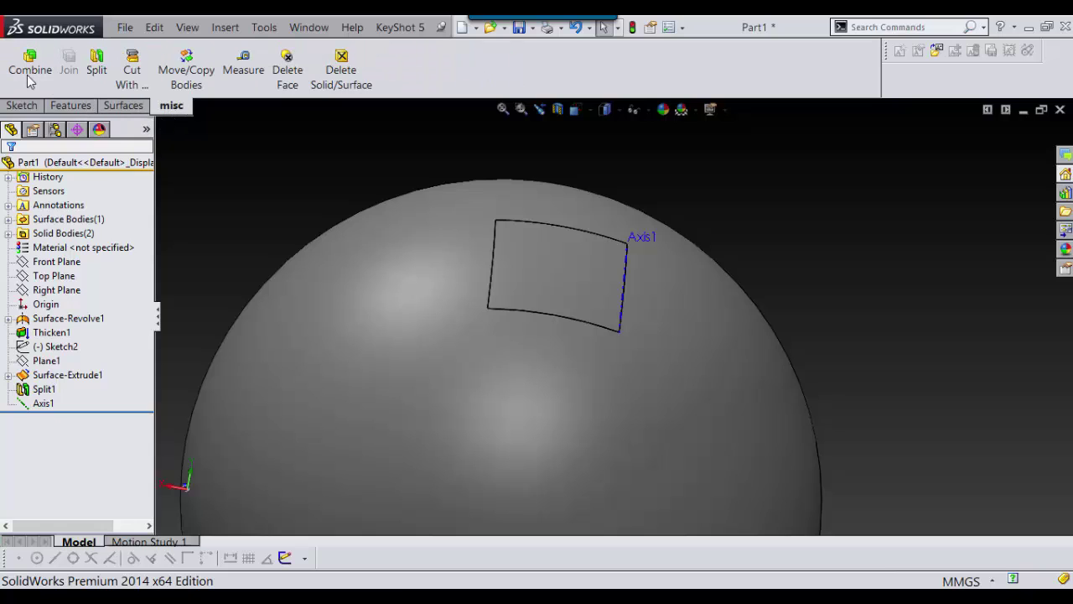
click(187, 84)
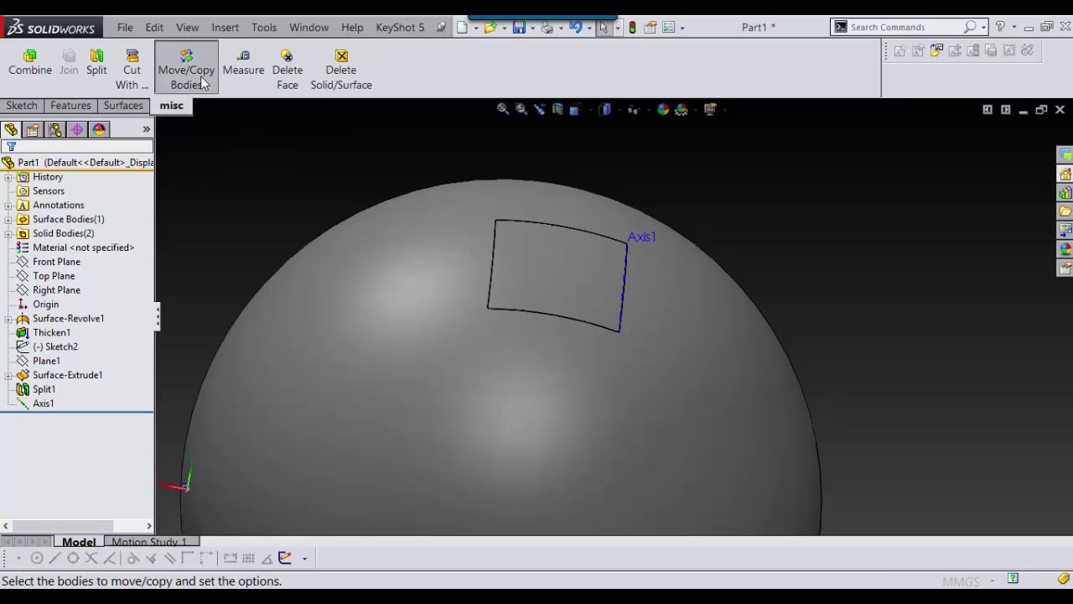
click(559, 270)
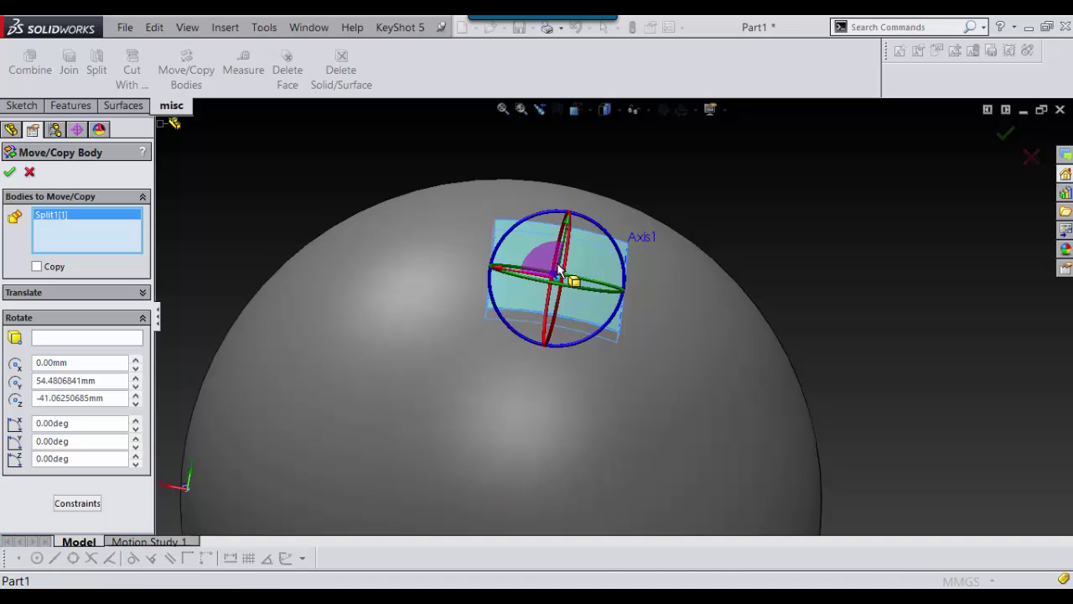
click(85, 338)
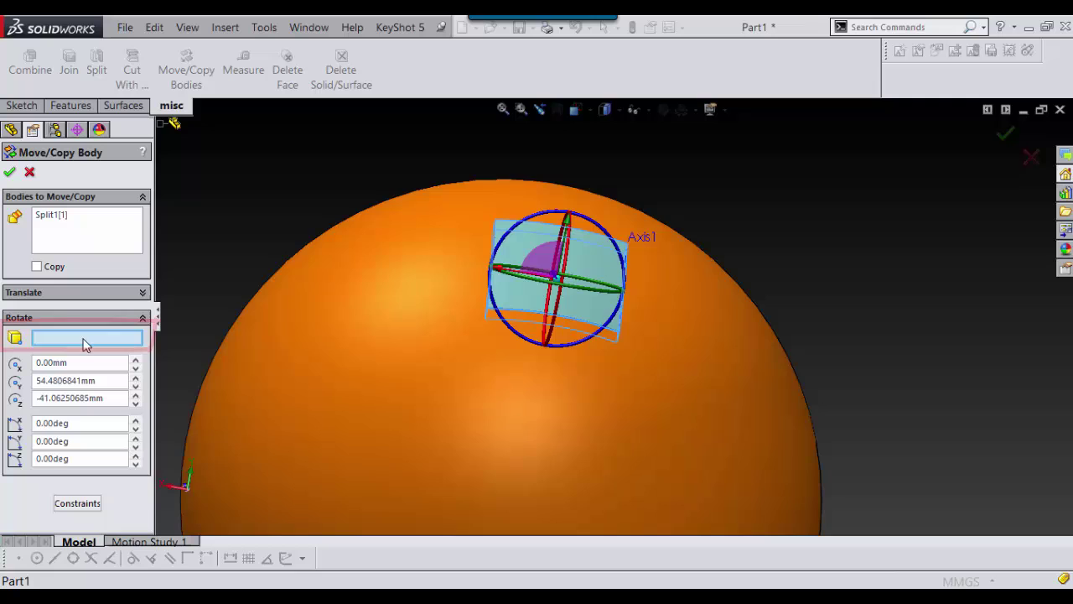
scroll(634, 327, down, 3)
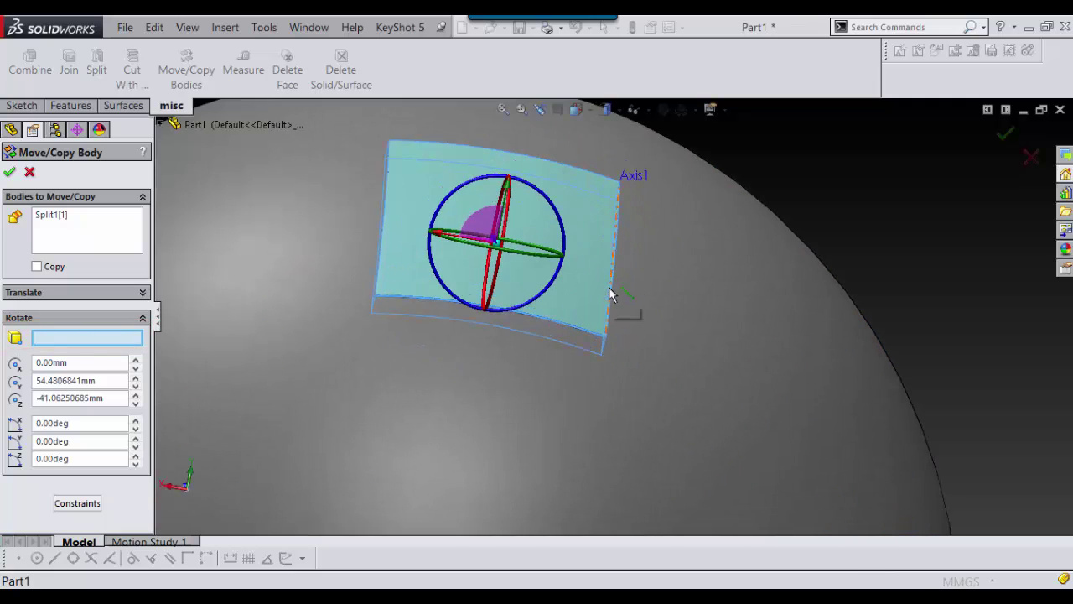
click(611, 293)
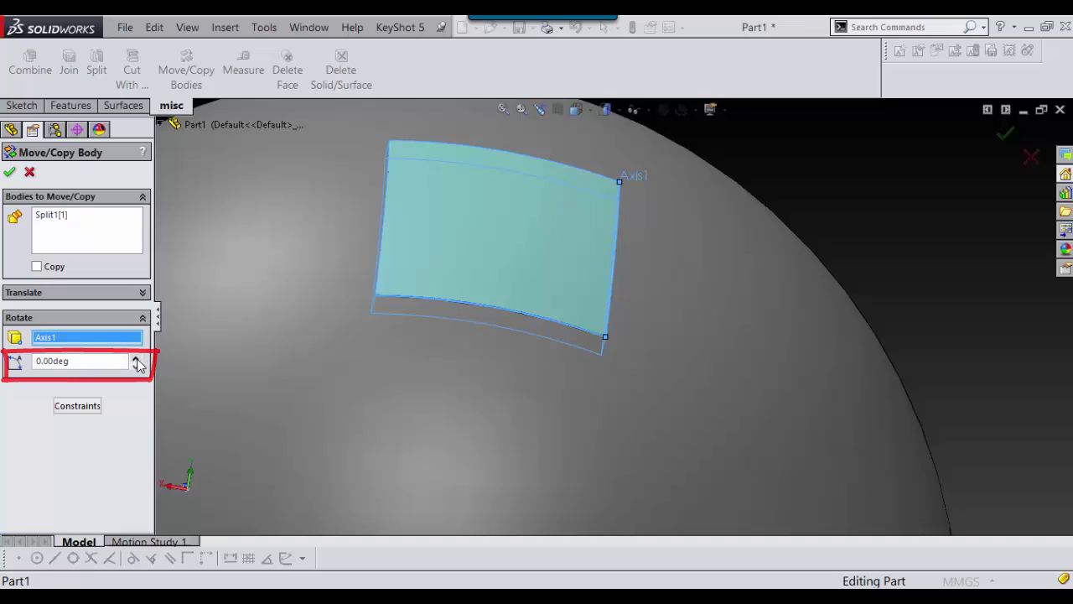
Rotate the square piece -52° about the axis so it swings outward from the sphere, and apply the move
drag(136, 359, 136, 358)
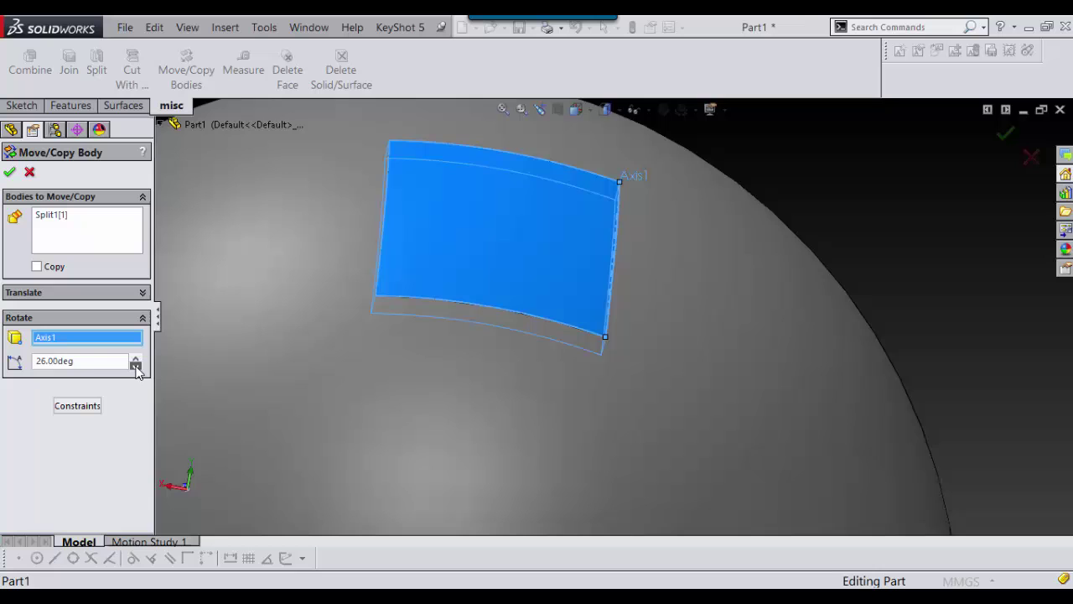
drag(136, 366, 135, 366)
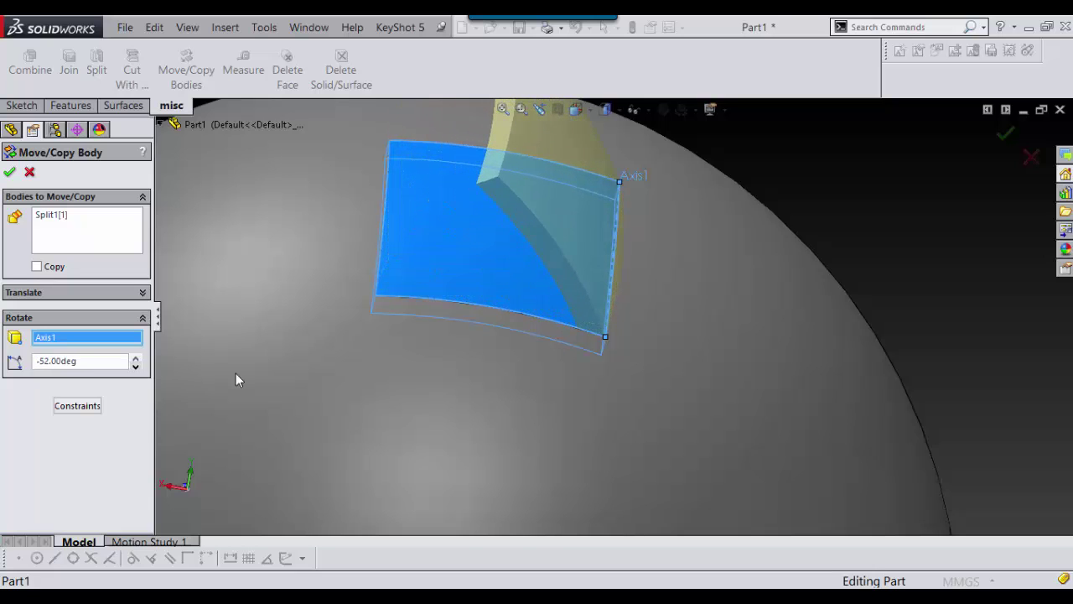
scroll(462, 326, up, 4)
scroll(572, 381, down, 1)
scroll(572, 381, up, 1)
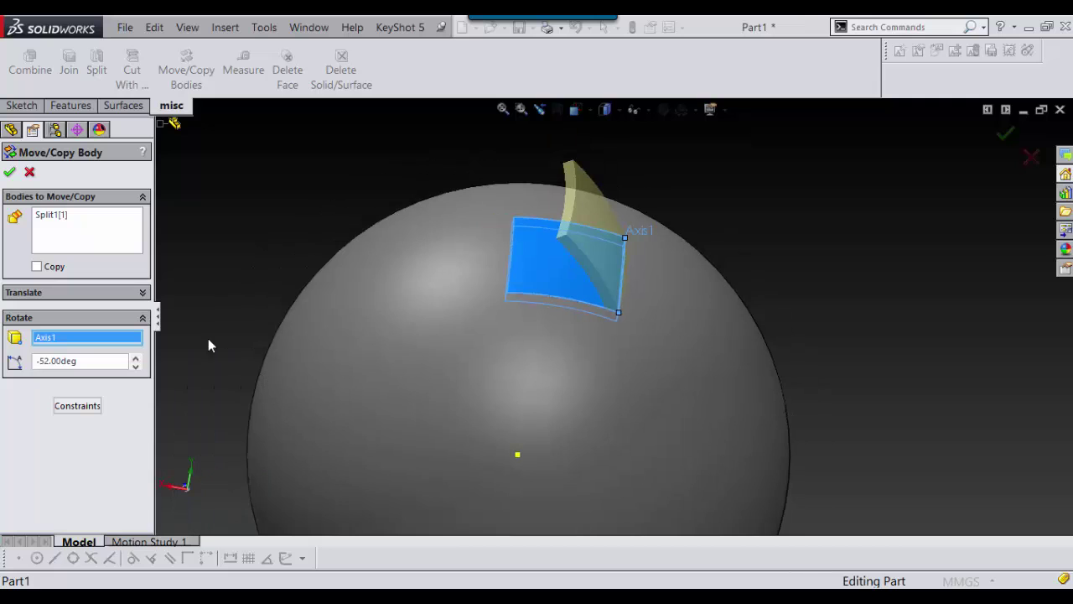
click(10, 173)
Examine the swung-out square piece and the opening in the hollow sphere from several angles and distances
scroll(649, 323, up, 3)
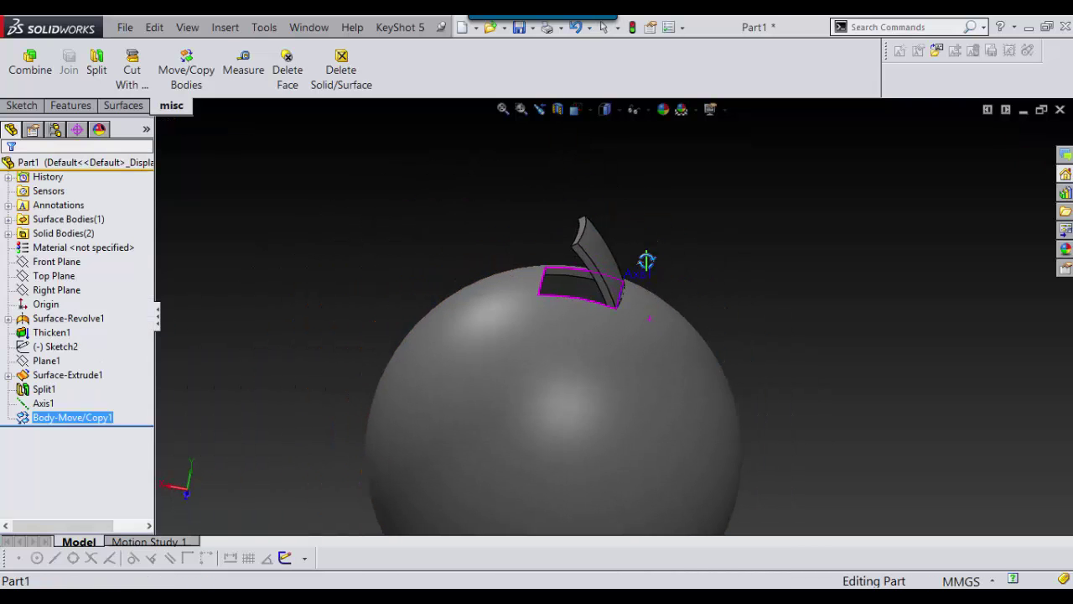
scroll(604, 339, down, 3)
scroll(613, 334, up, 3)
middle_drag(629, 284, 628, 352)
scroll(628, 335, up, 3)
scroll(640, 347, down, 3)
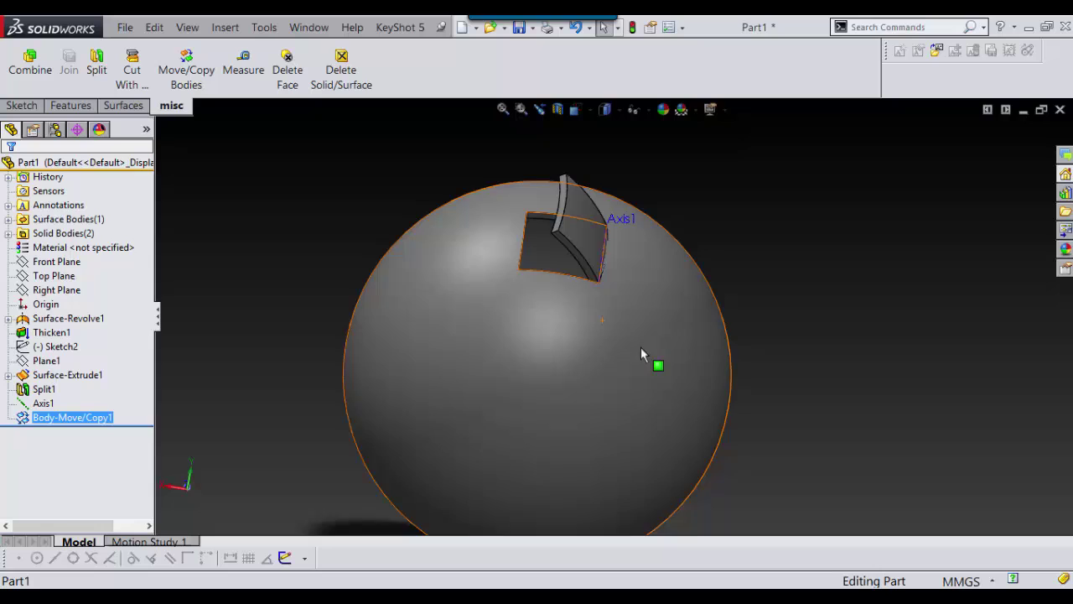
scroll(641, 353, down, 1)
scroll(738, 294, up, 2)
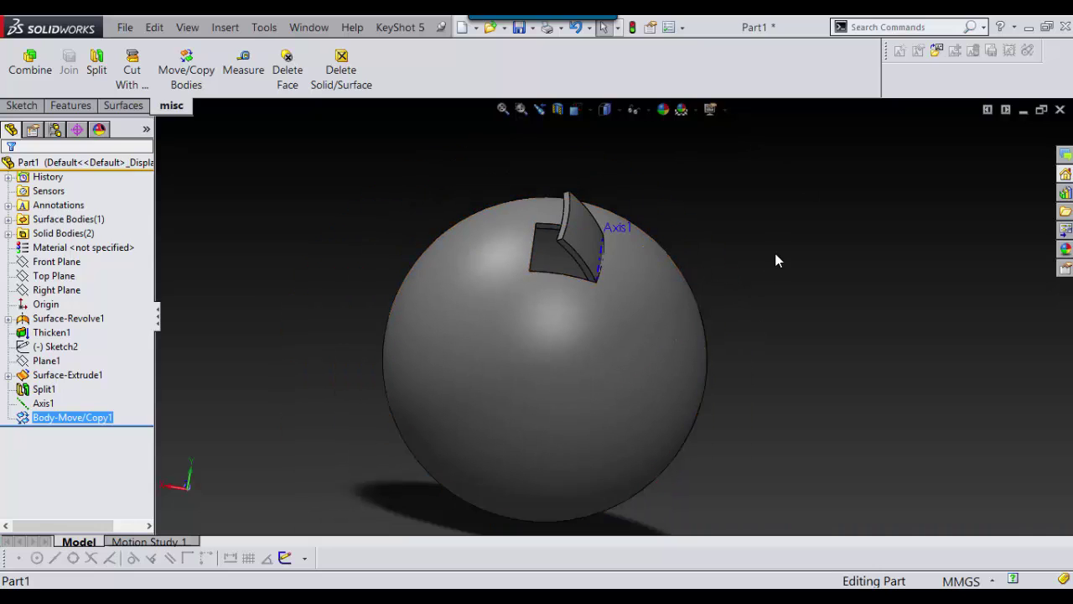
scroll(726, 291, down, 3)
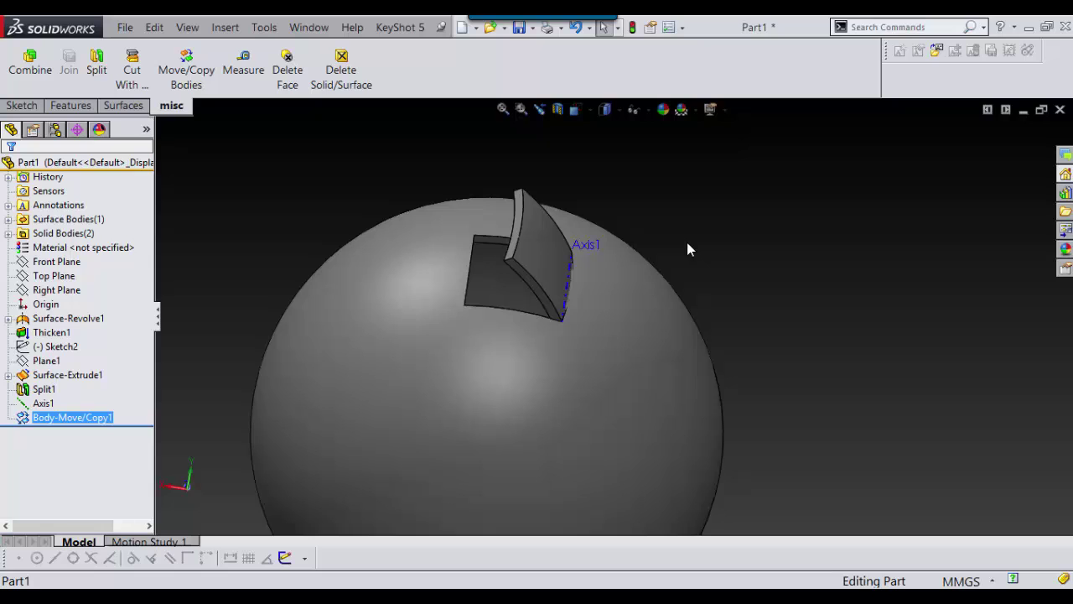
scroll(717, 357, up, 3)
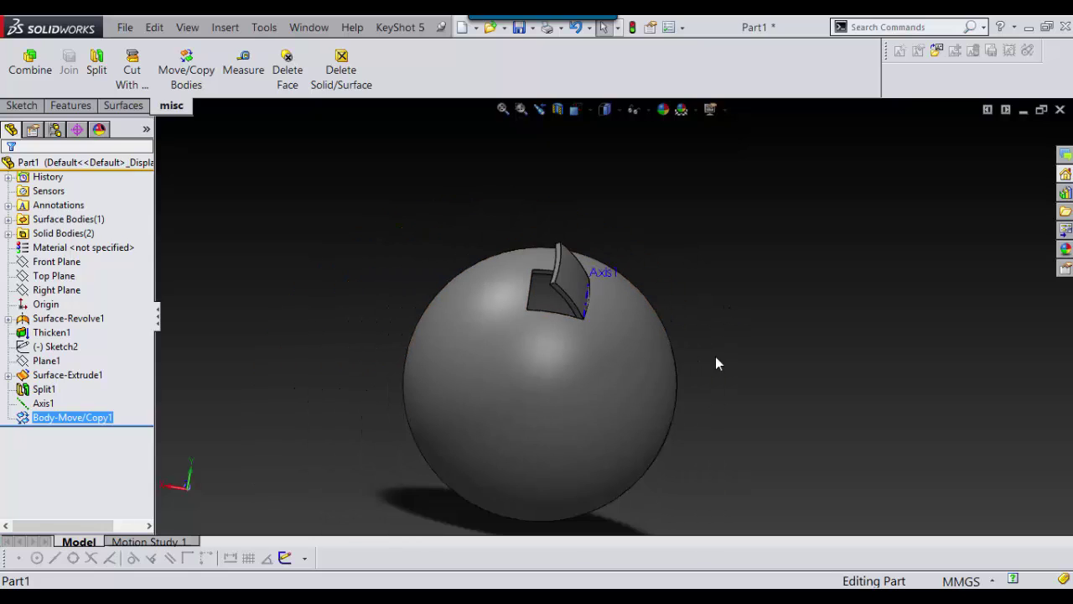
scroll(603, 363, down, 3)
scroll(642, 354, up, 2)
scroll(559, 409, down, 2)
scroll(566, 387, up, 2)
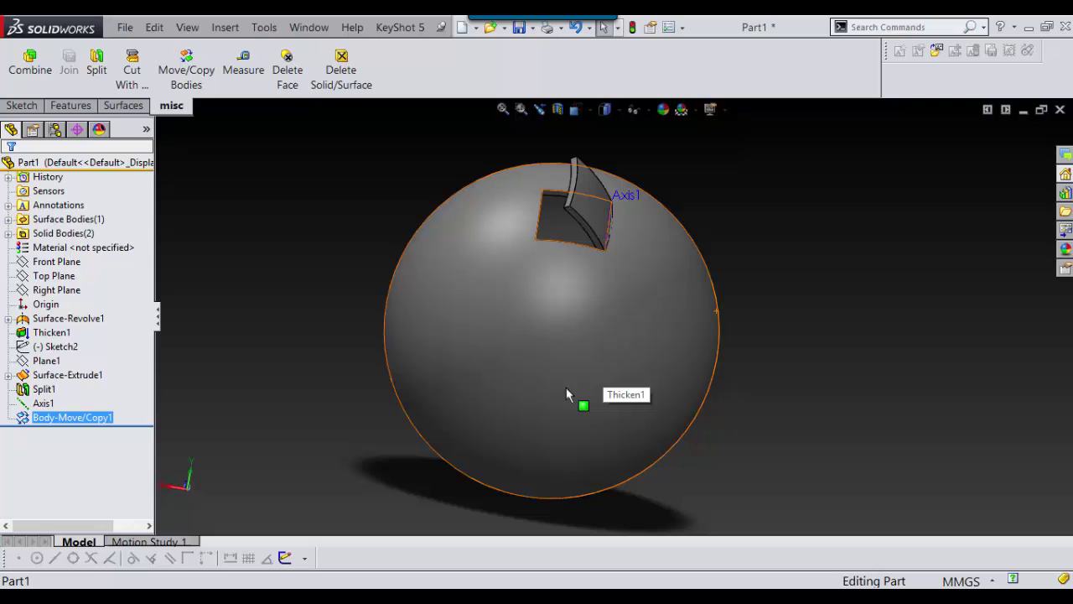
middle_drag(597, 280, 610, 256)
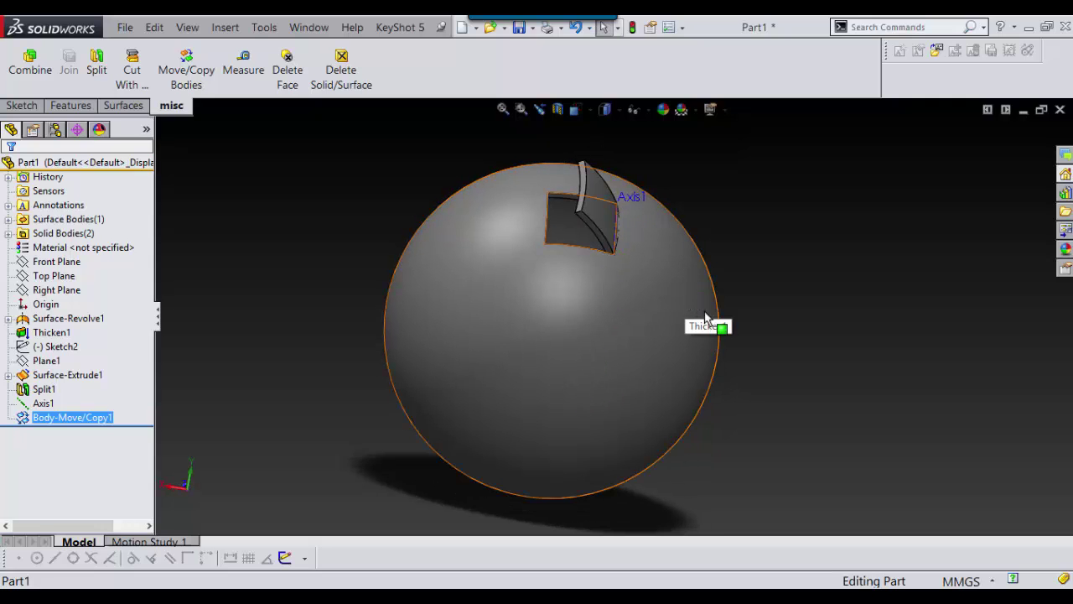